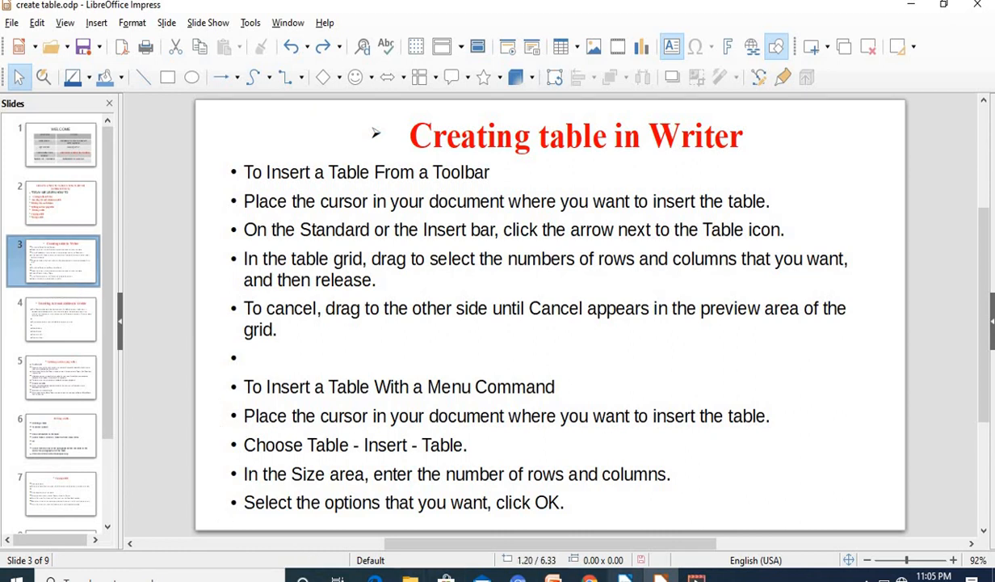
# Step: Switch to the blank Writer document and insert a table with 3 columns and 4 rows at the start of the page
pyautogui.click(625, 578)
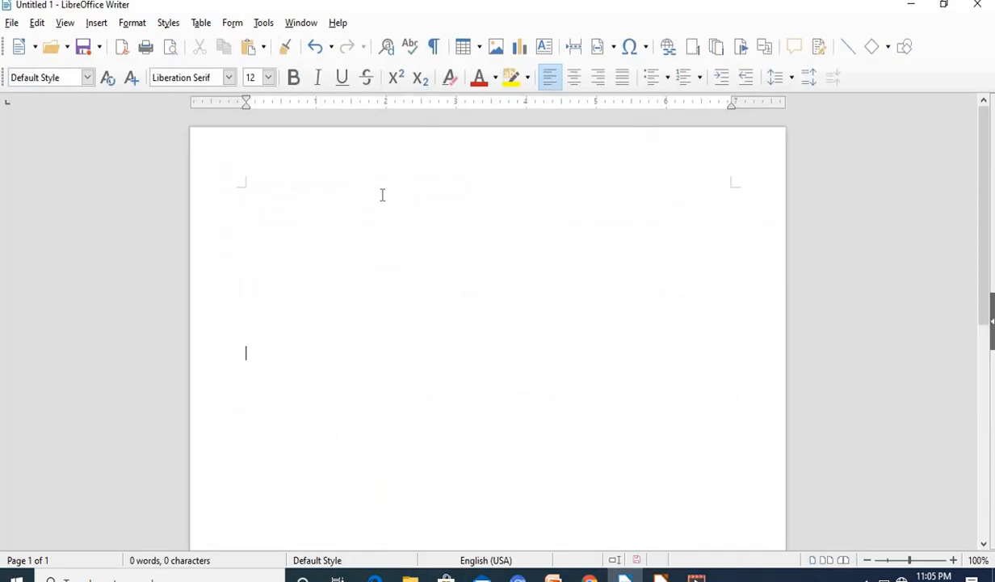
pyautogui.click(335, 196)
pyautogui.click(463, 50)
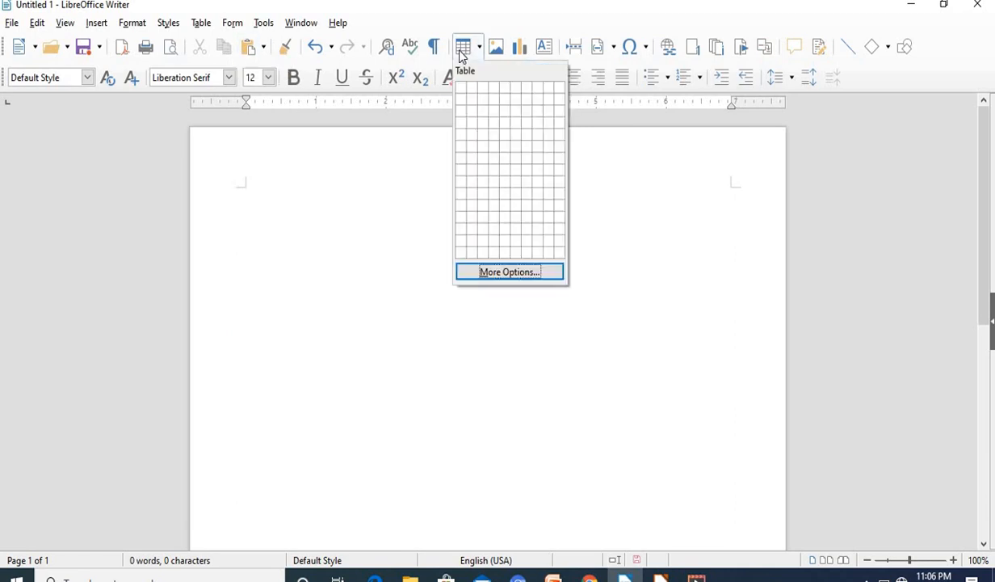
pyautogui.click(482, 129)
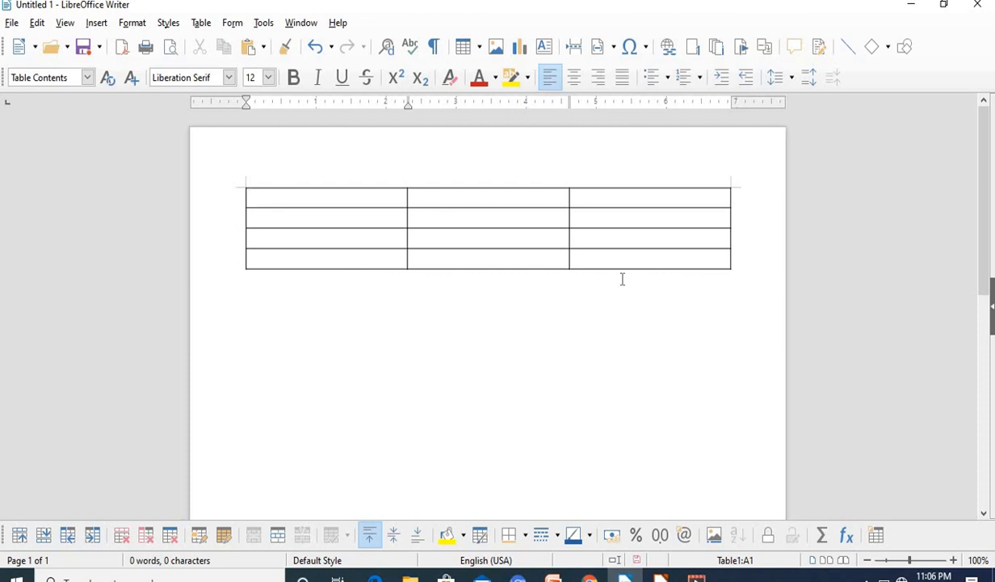
# Step: Insert a second table with 4 columns and 5 rows below the first one, using no table style
pyautogui.click(735, 274)
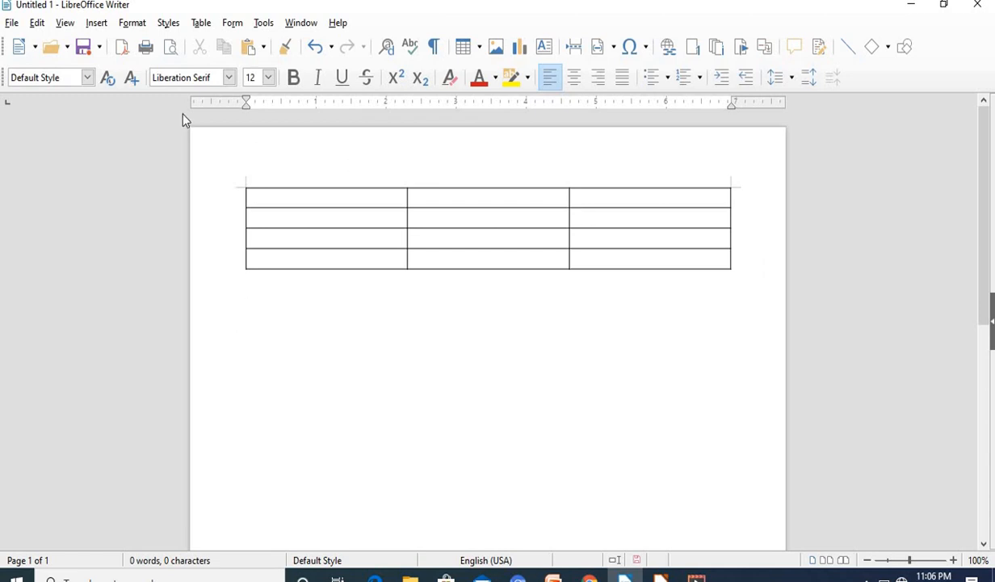
pyautogui.click(199, 35)
pyautogui.click(230, 45)
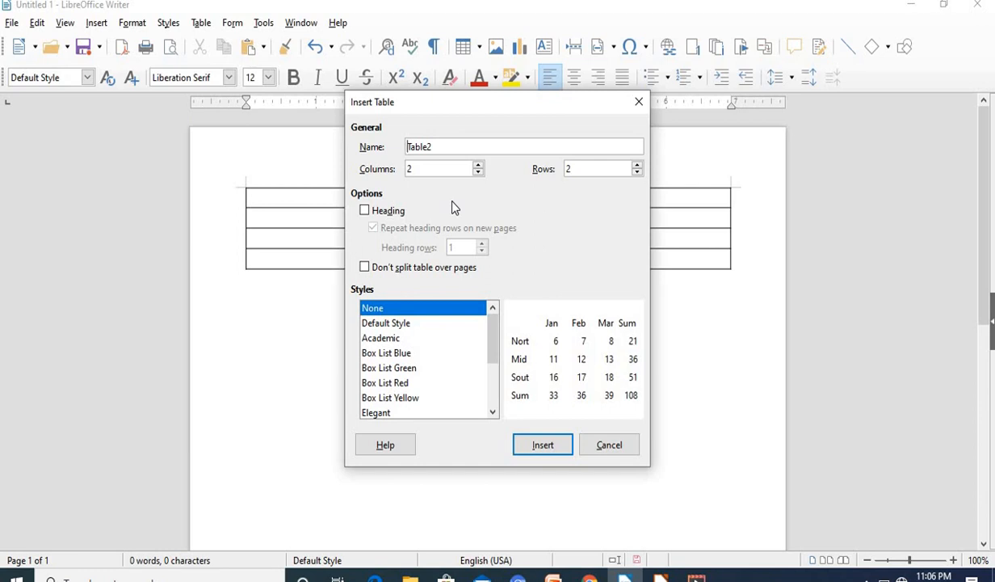
pyautogui.click(479, 168)
pyautogui.click(637, 168)
pyautogui.click(637, 166)
pyautogui.click(638, 173)
pyautogui.click(540, 446)
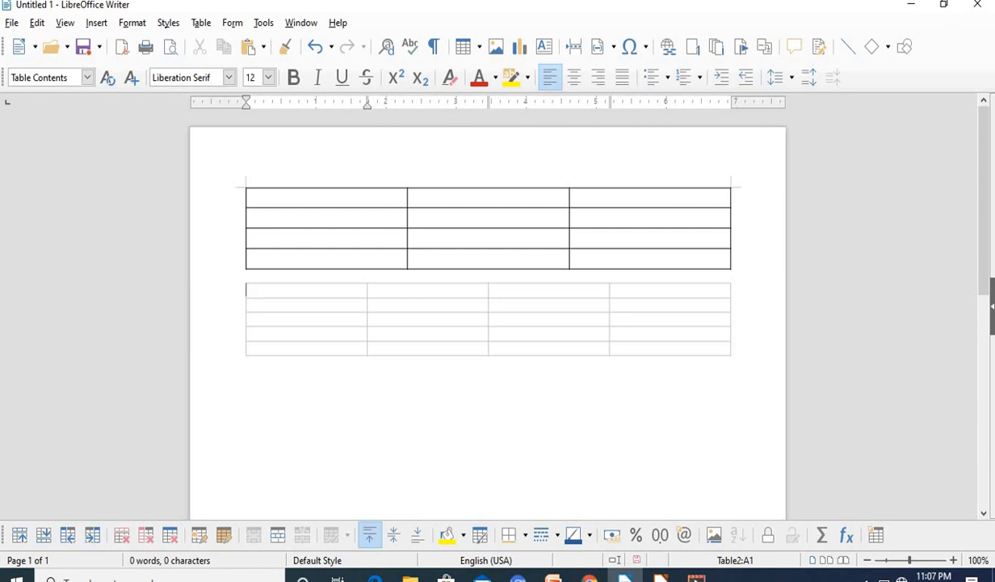
# Step: View slide 4 on inserting rows and columns in the Impress presentation and return to the Writer document
pyautogui.click(660, 577)
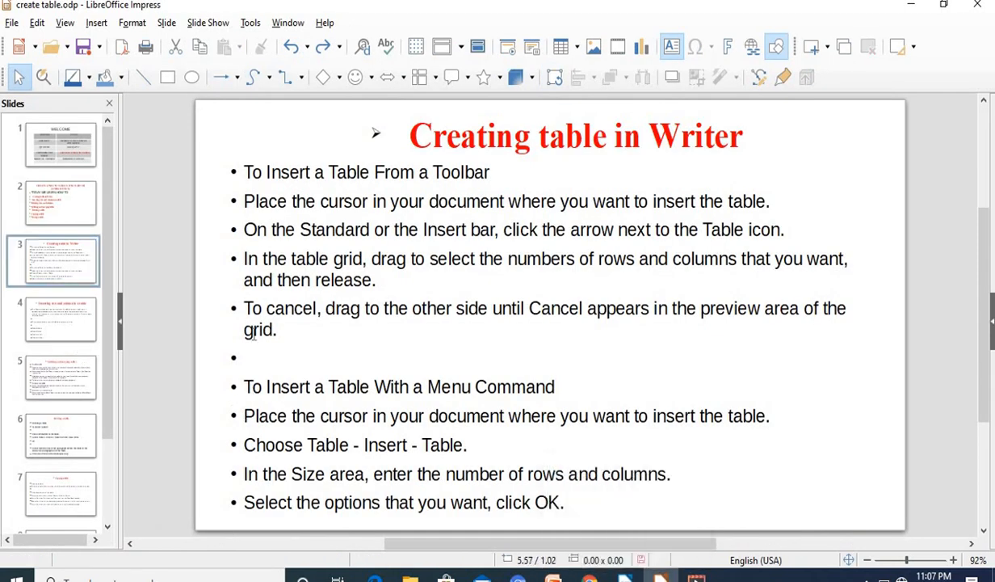
pyautogui.click(80, 334)
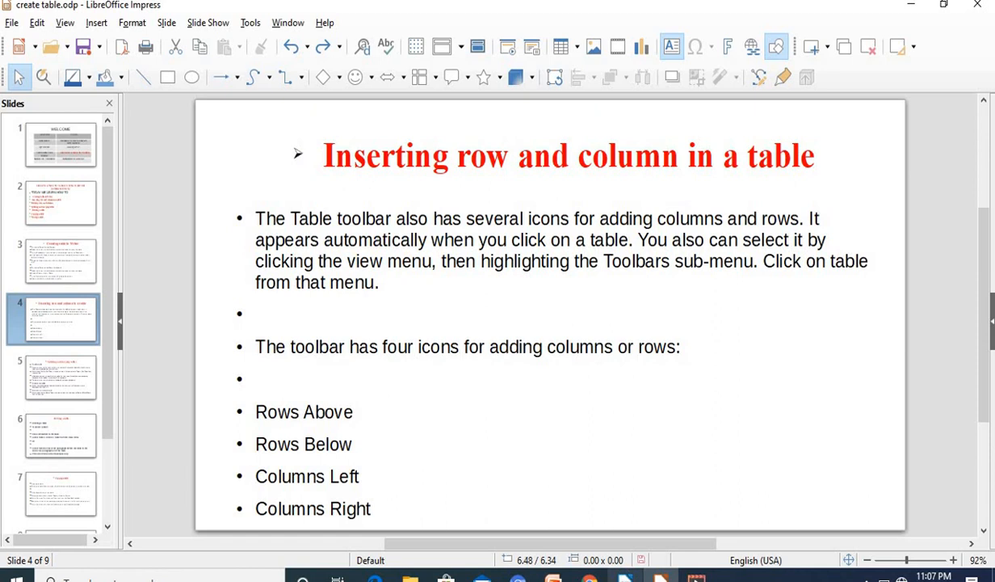
pyautogui.click(626, 579)
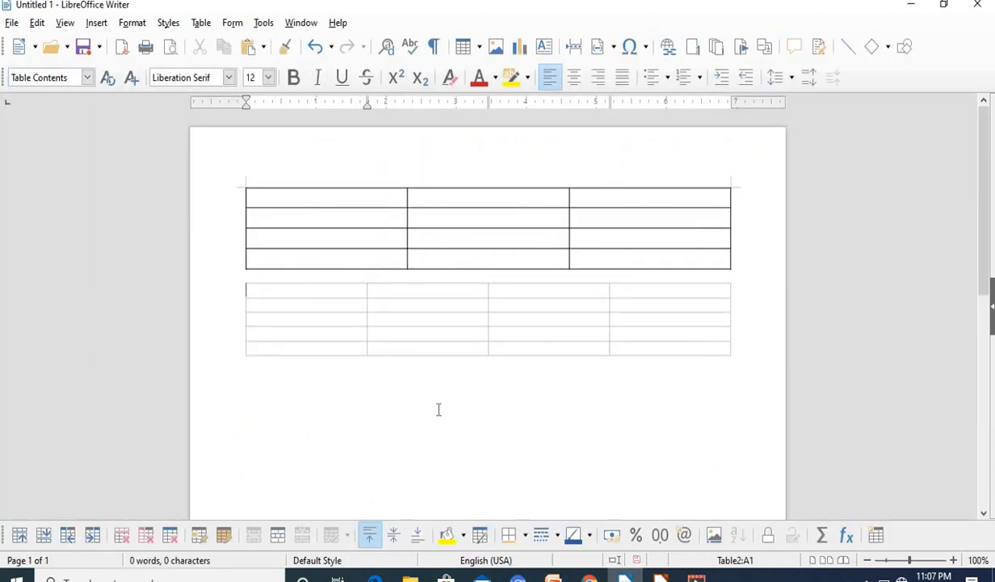
# Step: Insert a column before the first column of the second table
pyautogui.click(291, 349)
pyautogui.rightClick(292, 349)
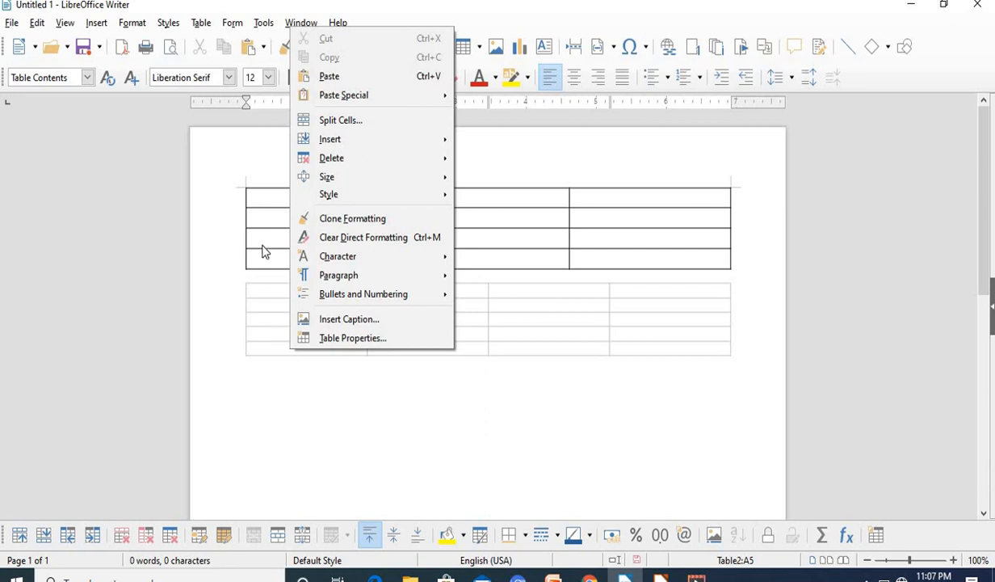
pyautogui.moveTo(333, 195)
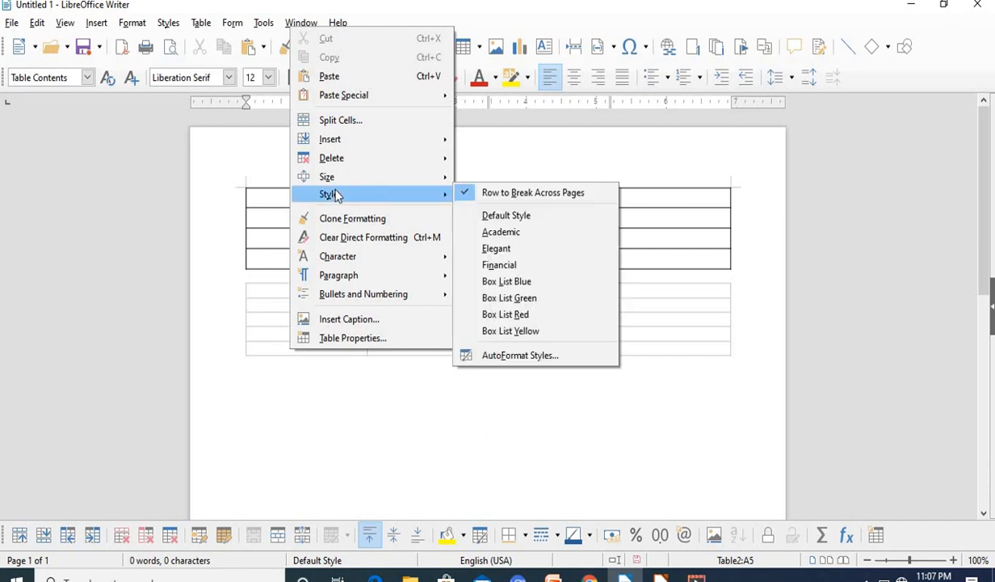
pyautogui.click(259, 351)
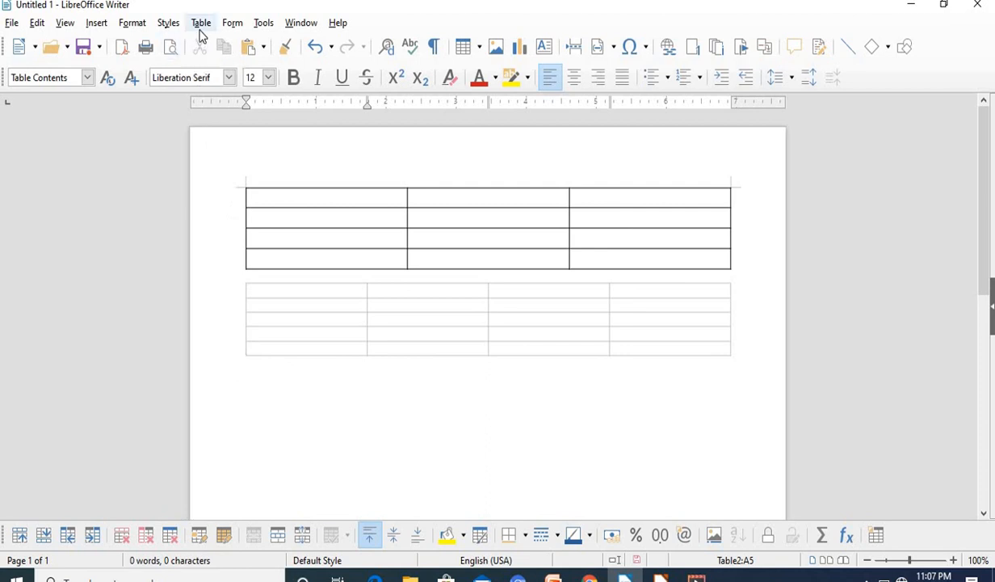
pyautogui.click(201, 24)
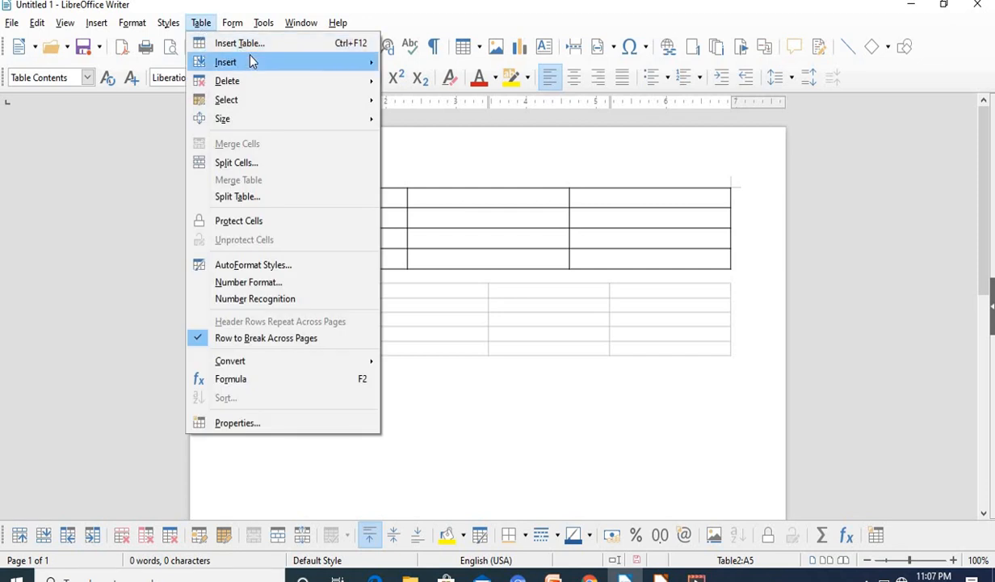
pyautogui.moveTo(283, 63)
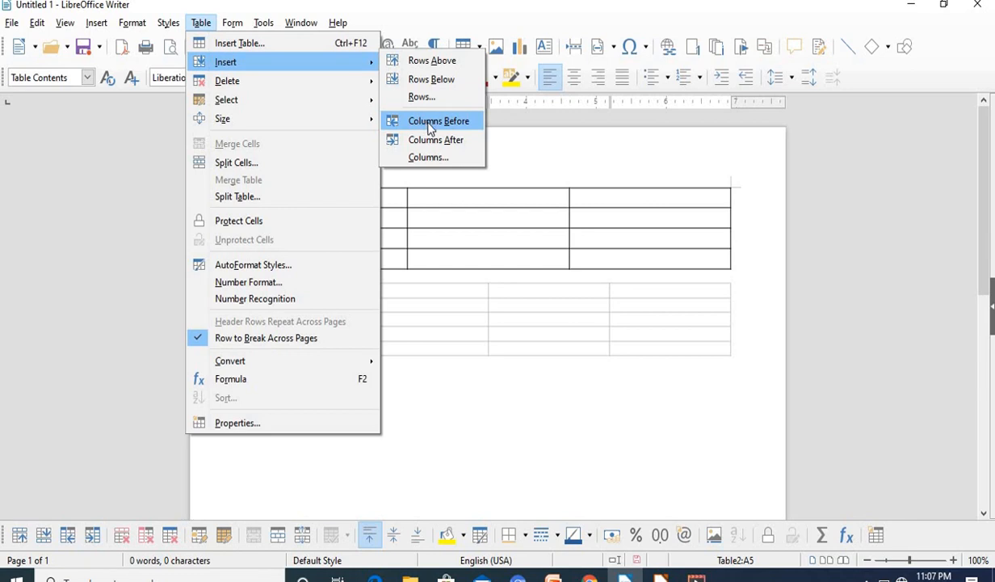
pyautogui.click(430, 129)
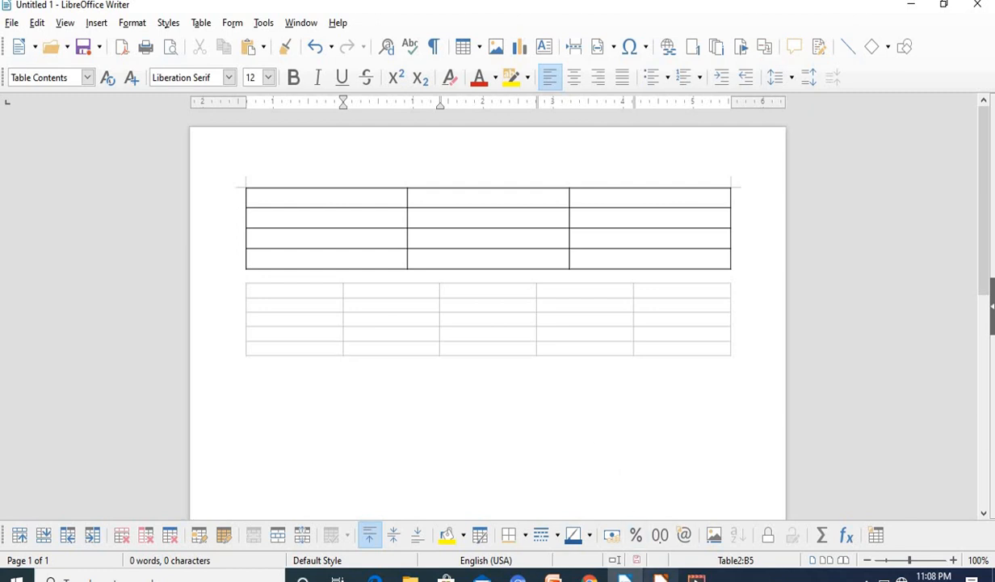
# Step: View slide 5 on splitting and merging tables in the Impress presentation and return to the Writer document
pyautogui.click(660, 578)
pyautogui.click(38, 377)
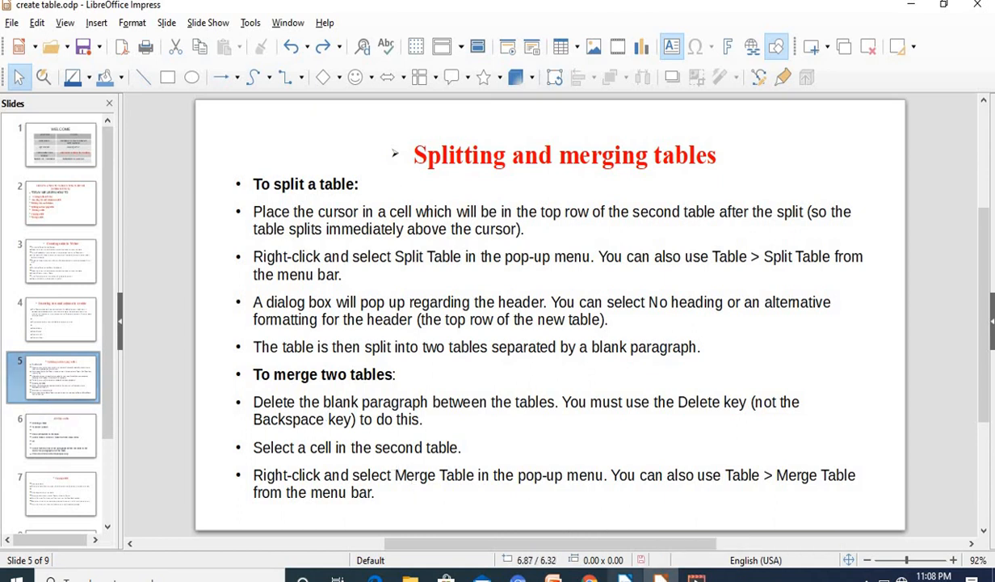
pyautogui.click(624, 578)
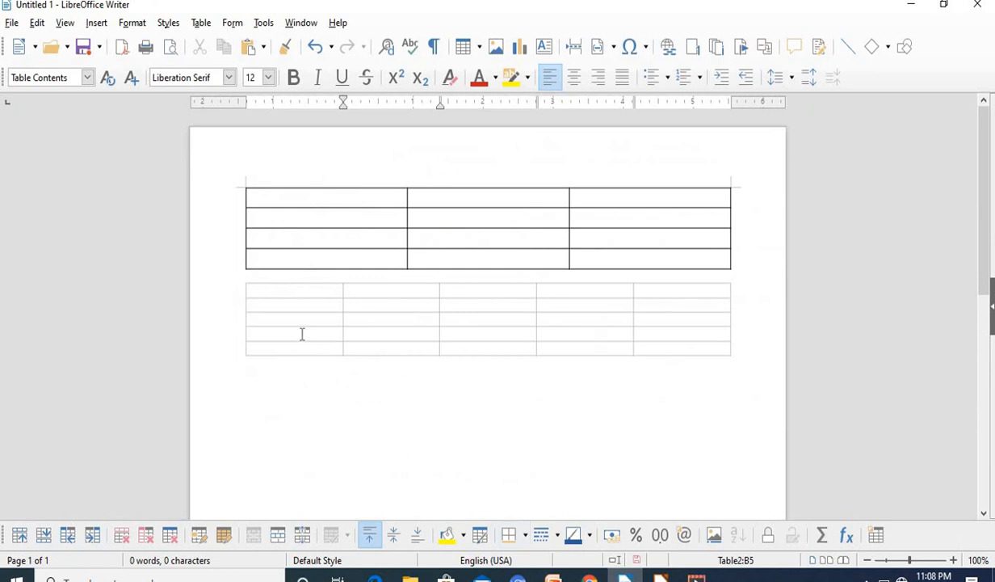
# Step: Try to split the second table in Copy heading mode with all rows of its first four columns selected
pyautogui.click(299, 350)
pyautogui.click(206, 27)
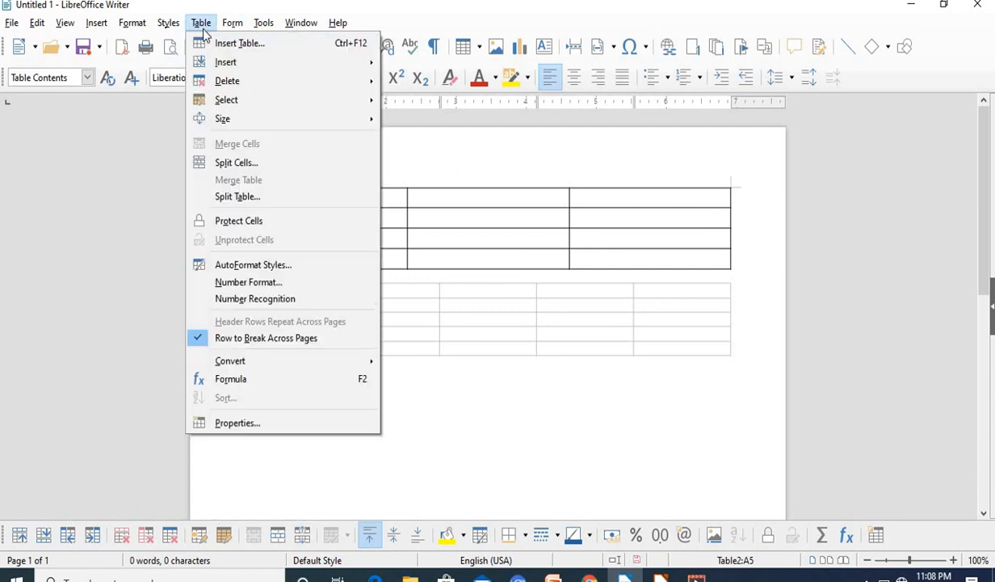
pyautogui.click(469, 328)
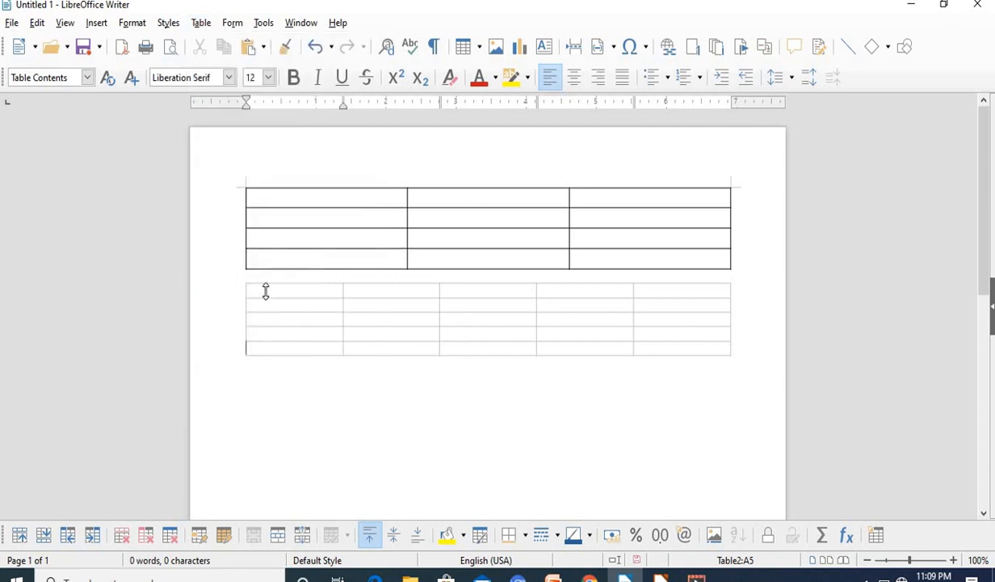
pyautogui.moveTo(262, 291); pyautogui.dragTo(568, 352)
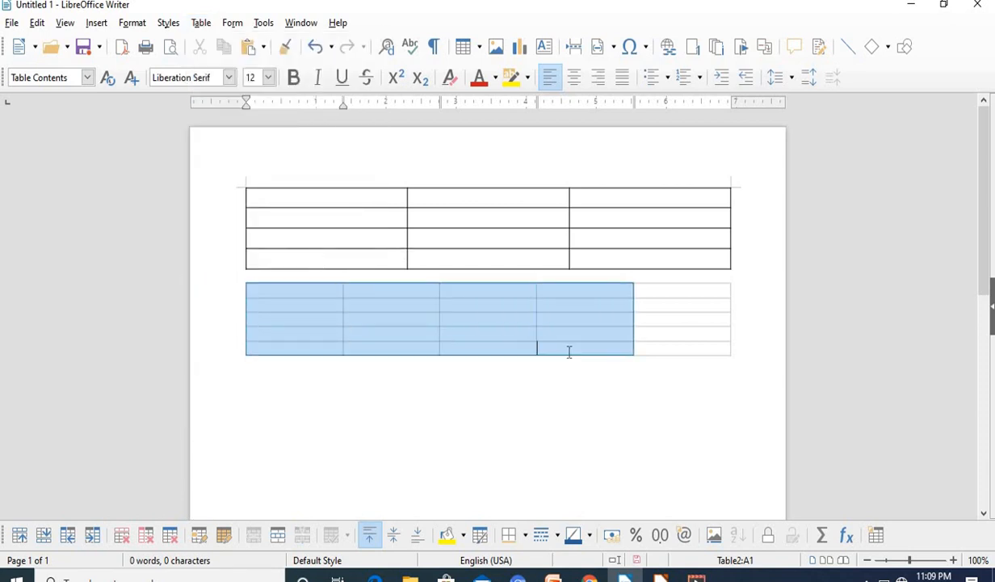
pyautogui.click(202, 25)
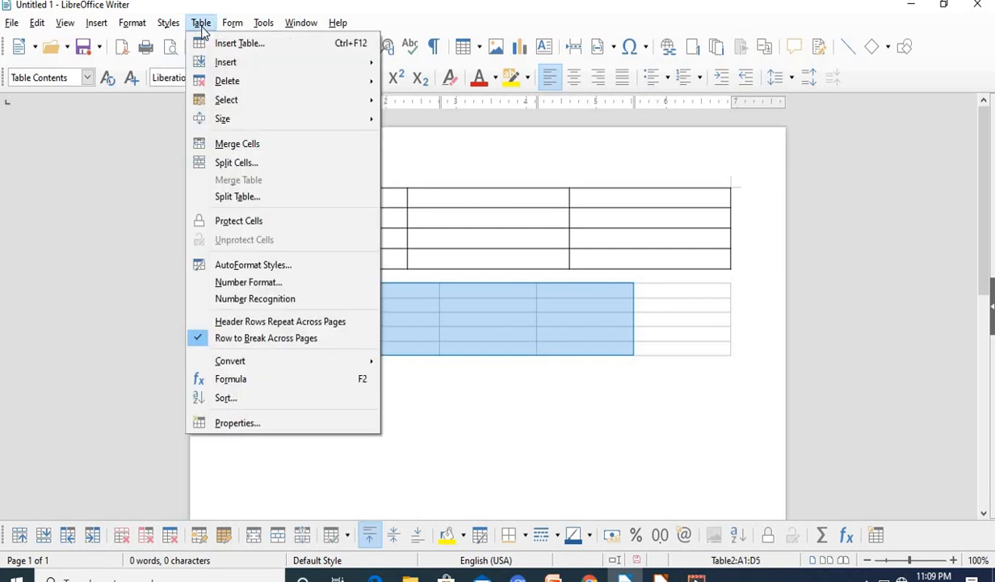
pyautogui.click(250, 196)
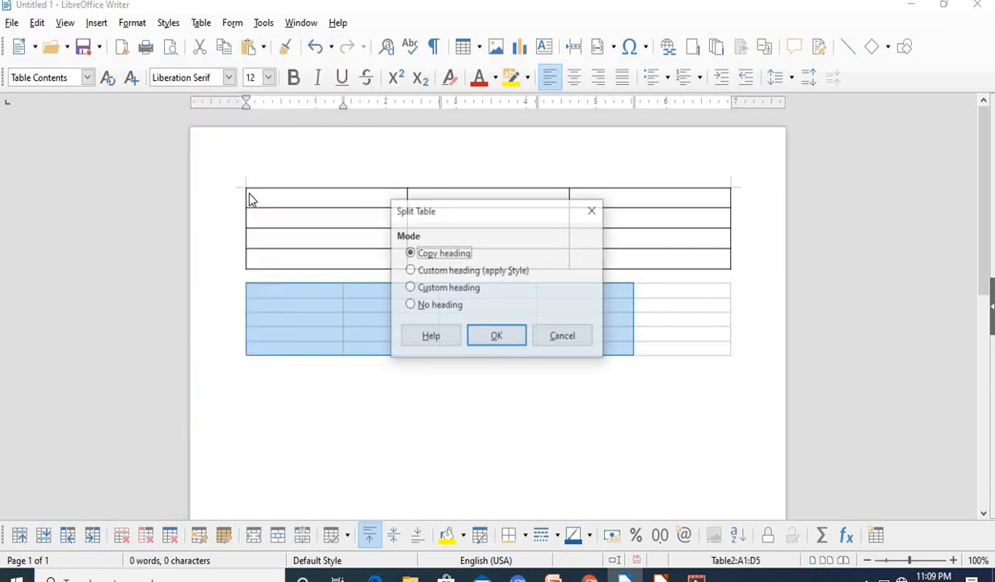
pyautogui.click(483, 334)
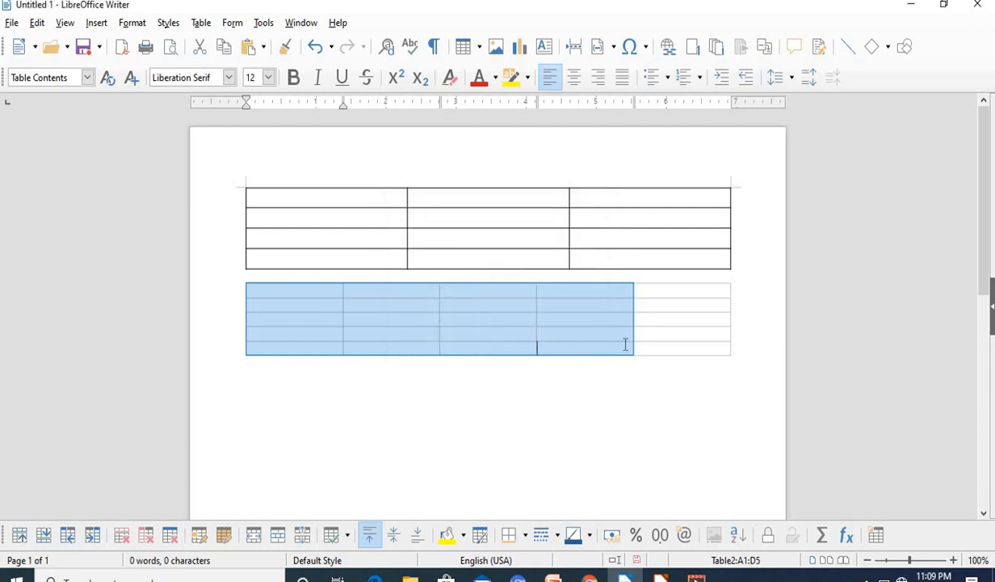
pyautogui.click(662, 342)
# Step: Try to split the second table in Copy heading mode with its whole first row selected
pyautogui.moveTo(257, 291); pyautogui.dragTo(724, 287)
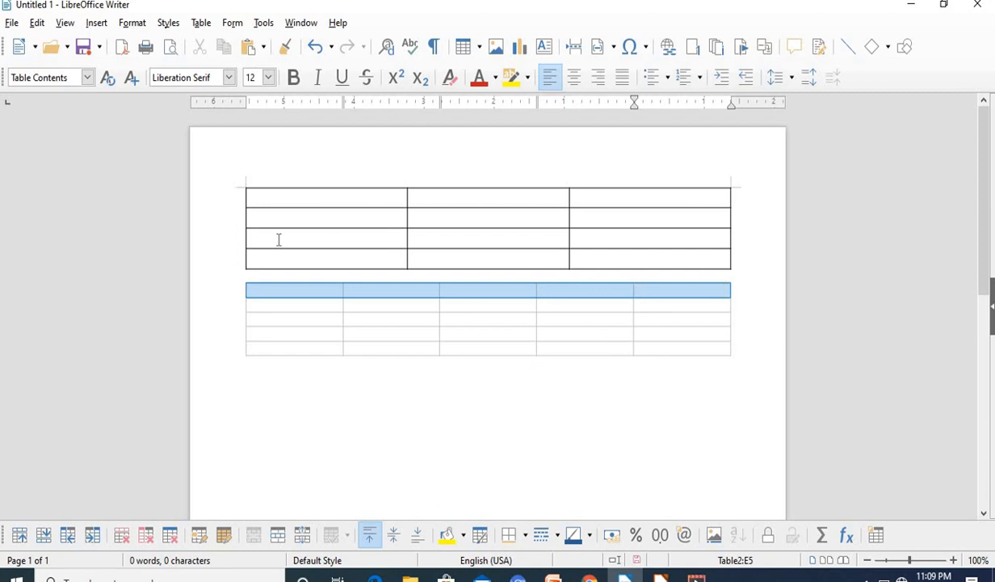
pyautogui.click(199, 23)
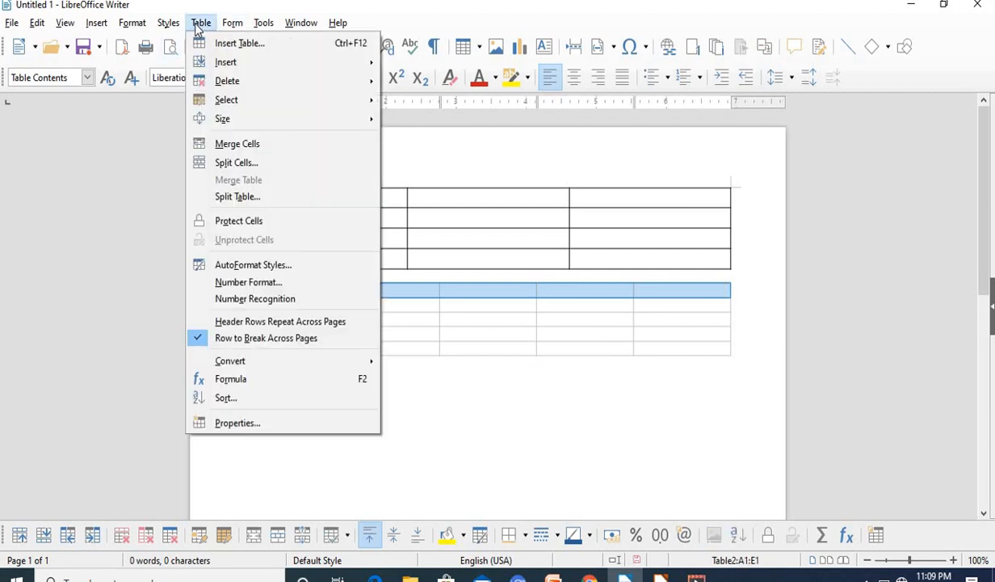
pyautogui.click(246, 197)
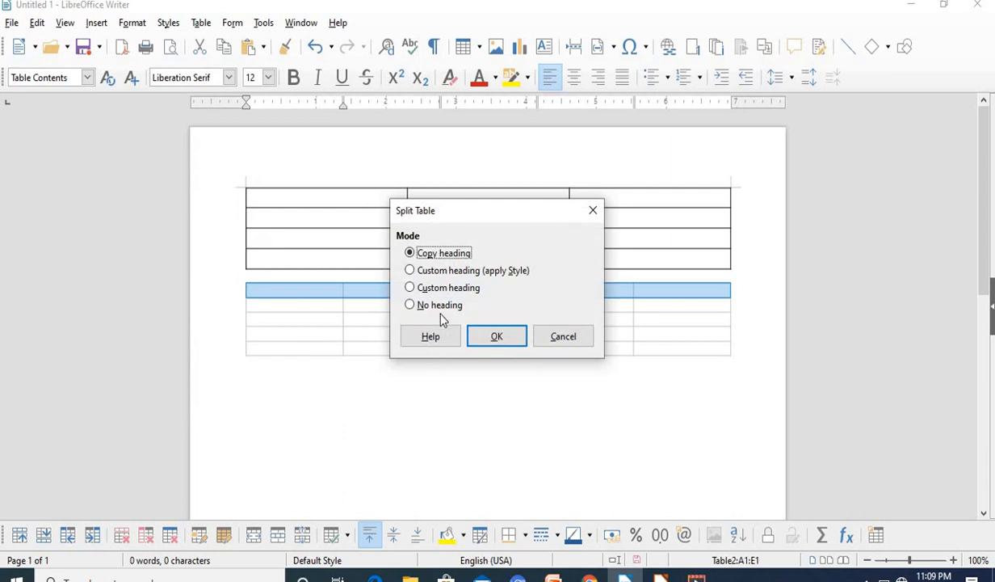
pyautogui.click(484, 337)
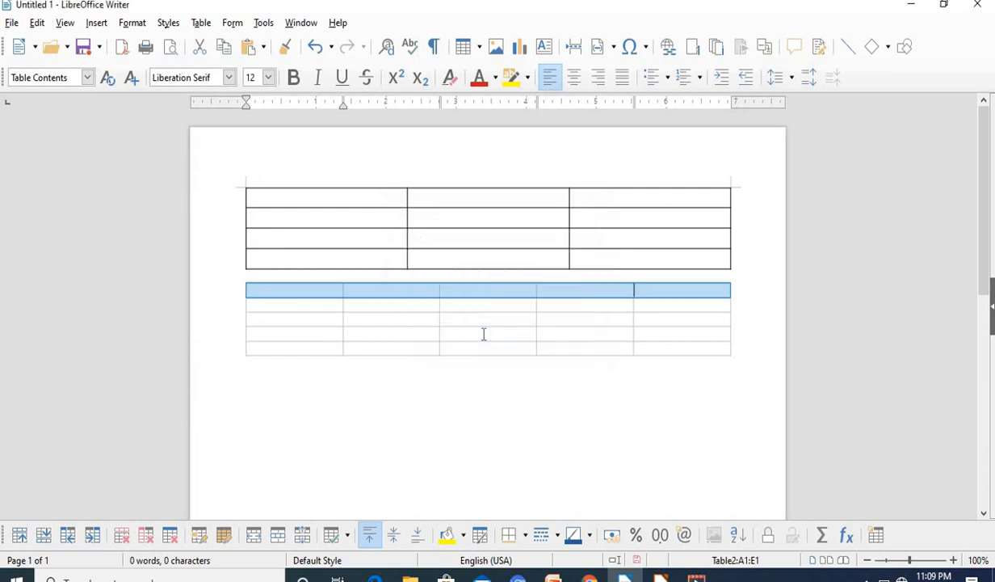
# Step: Split the second table directly above its last row, using the Copy heading mode
pyautogui.click(679, 353)
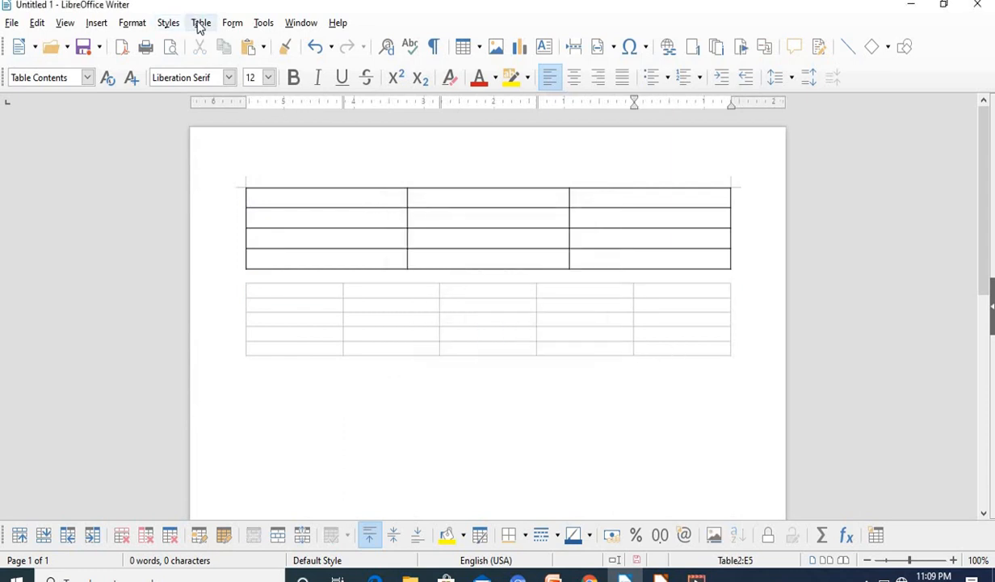
pyautogui.click(202, 23)
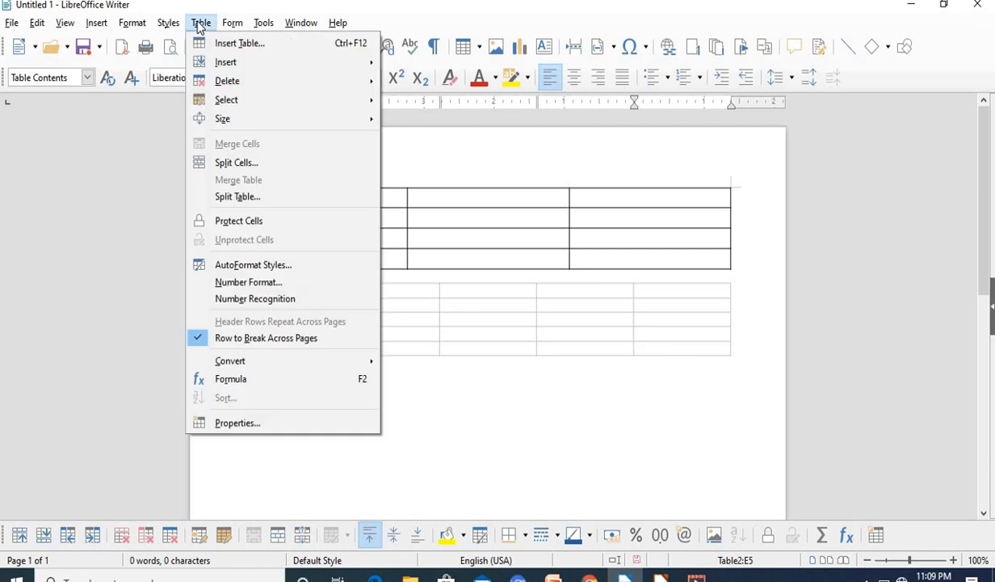
pyautogui.click(253, 200)
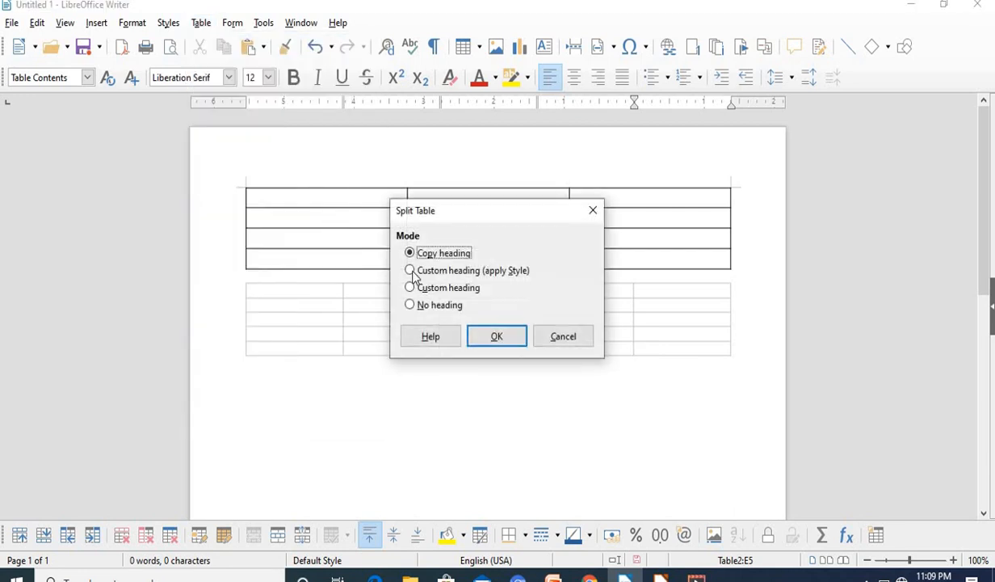
pyautogui.click(494, 341)
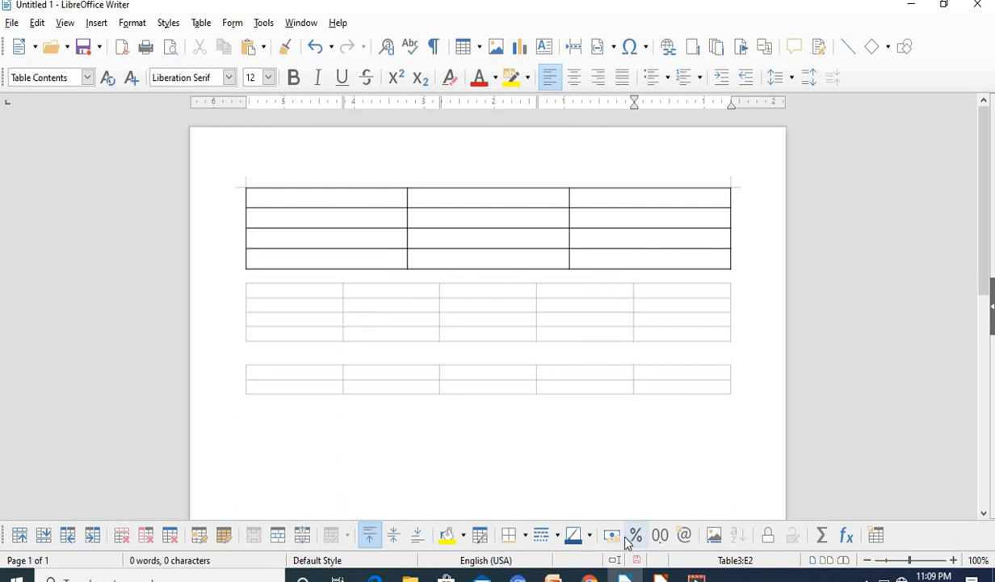
# Step: Delete the blank paragraph separating the two lower tables, showing formatting marks only while doing so
pyautogui.click(323, 320)
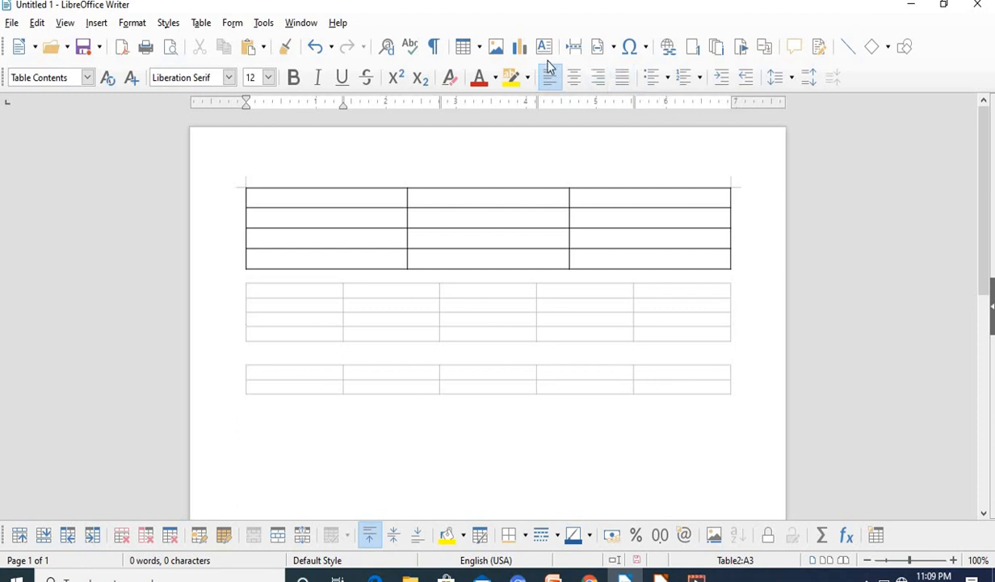
pyautogui.click(433, 48)
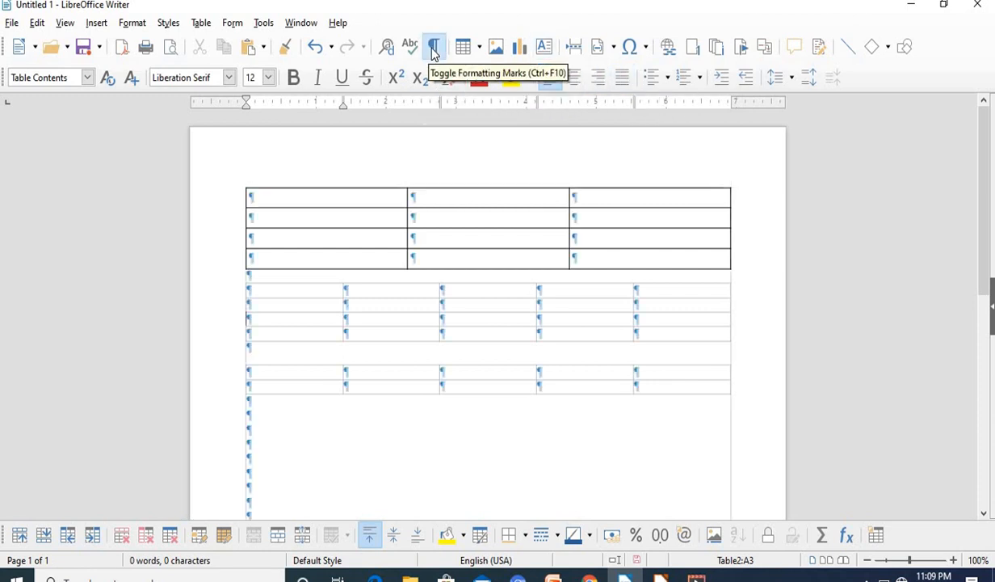
pyautogui.click(250, 353)
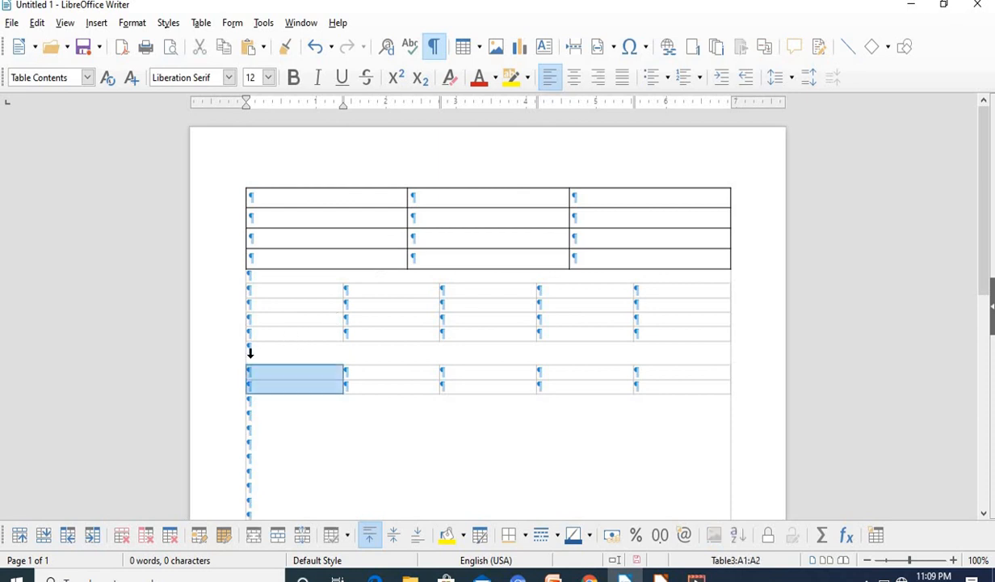
pyautogui.click(597, 348)
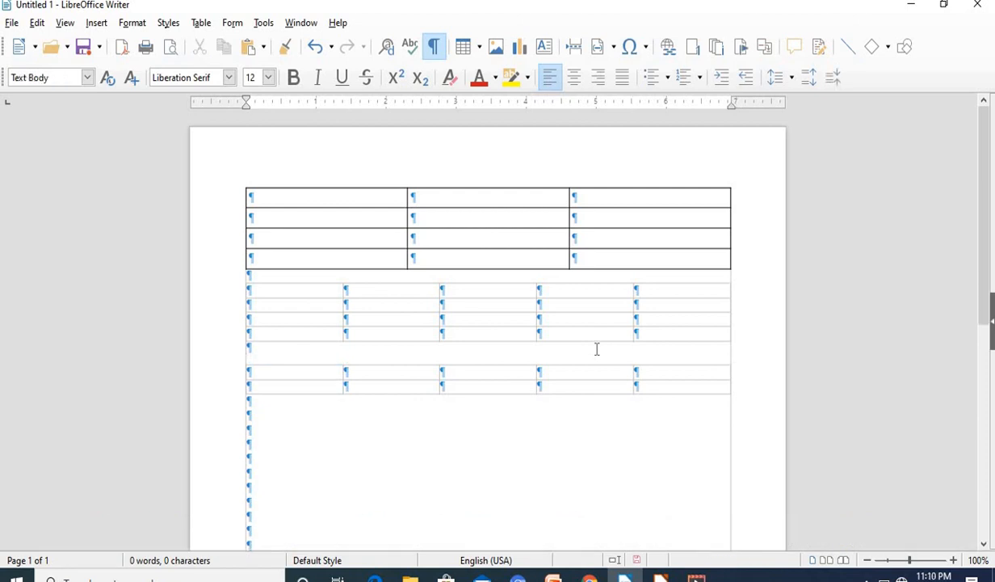
pyautogui.press('Delete')
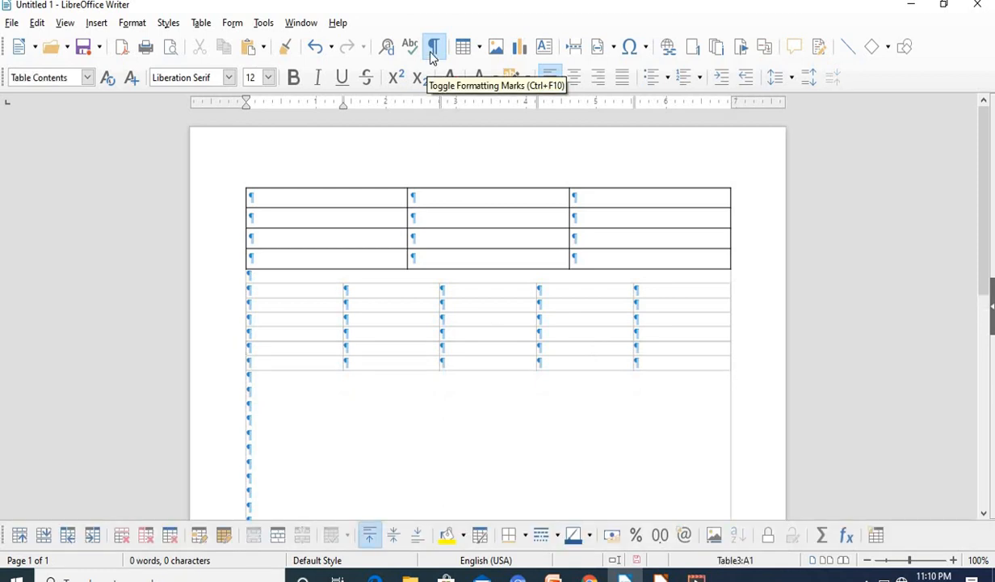
pyautogui.click(433, 50)
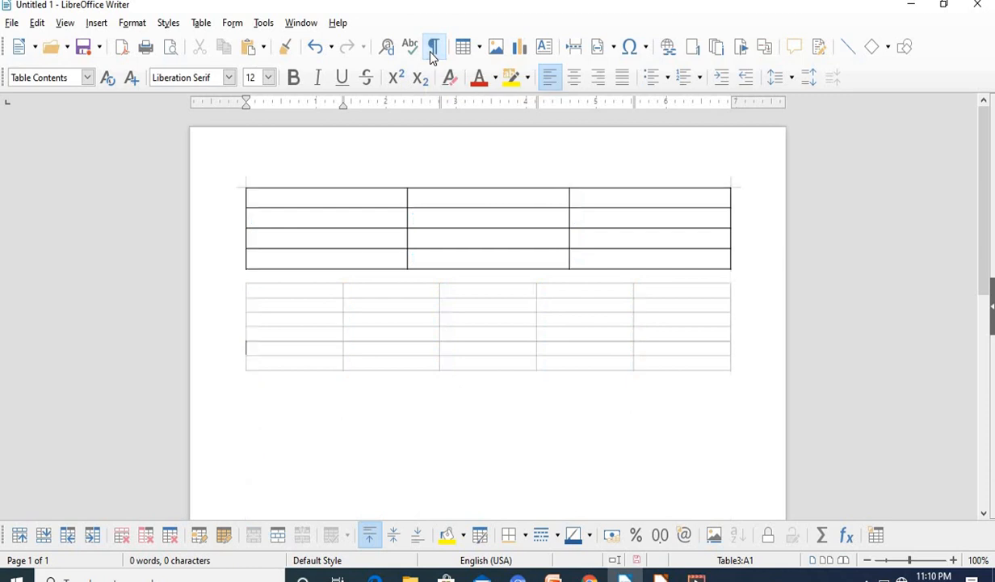
pyautogui.click(200, 337)
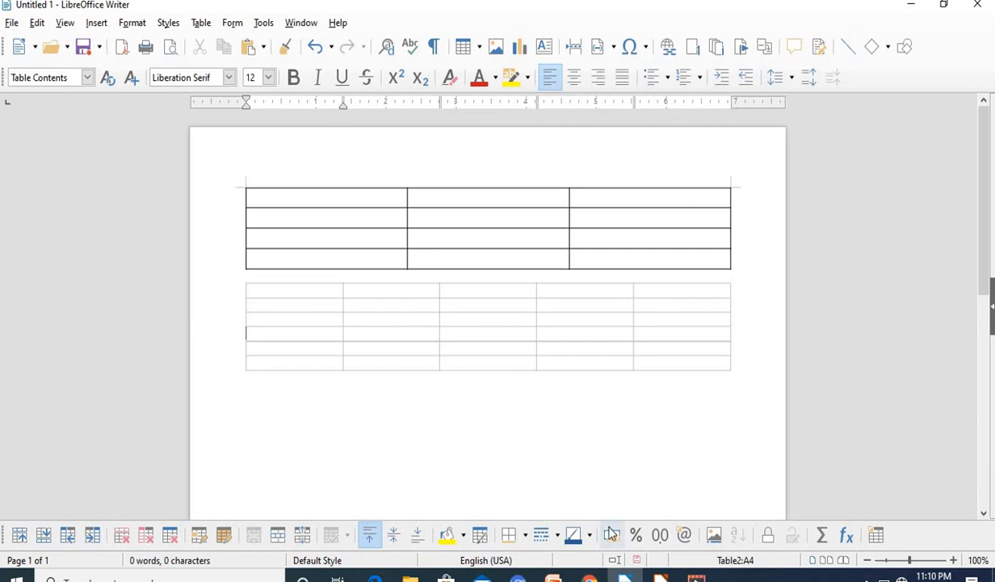
# Step: View slide 6 on deleting a table in the Impress presentation and return to the Writer document
pyautogui.click(661, 579)
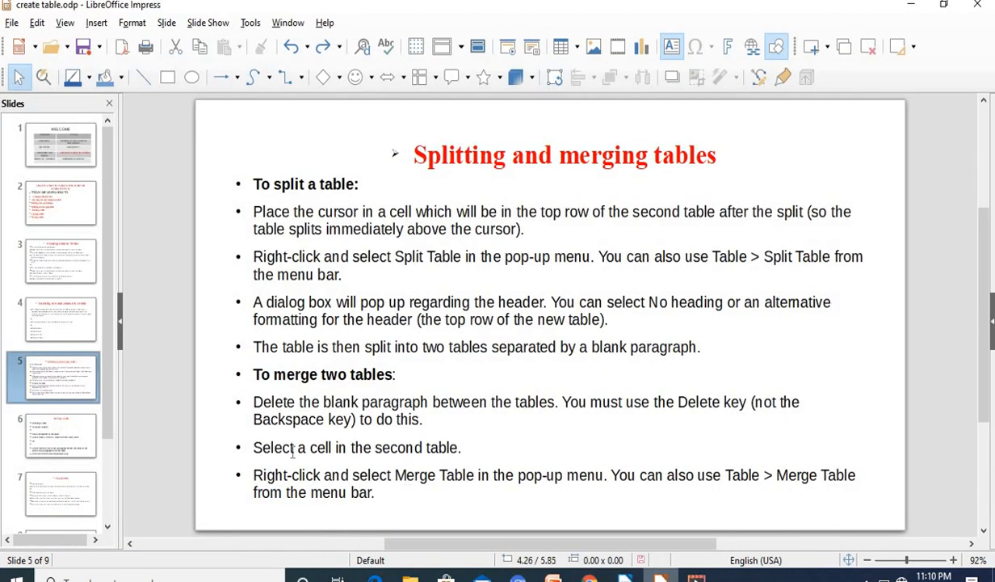
pyautogui.click(79, 425)
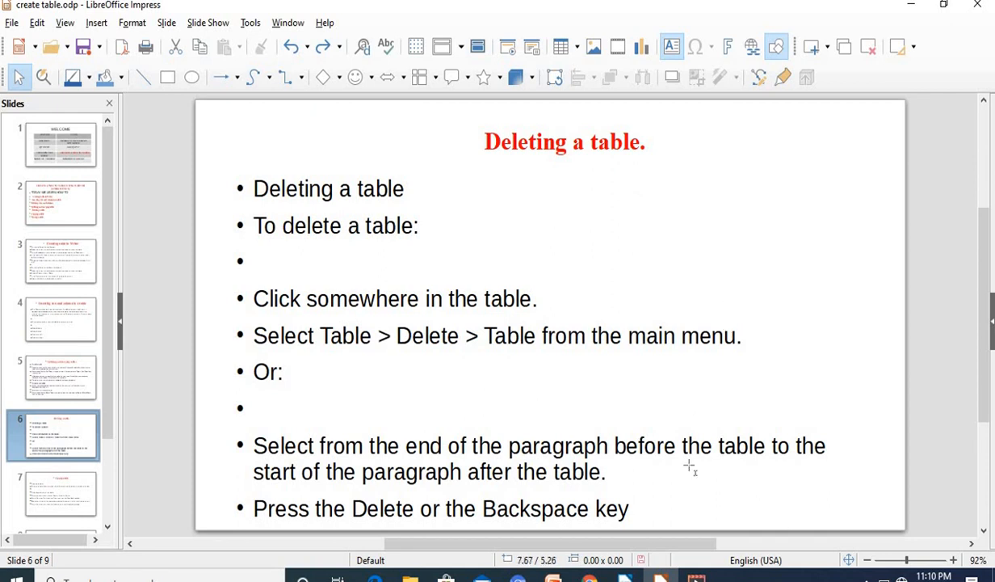
pyautogui.click(624, 579)
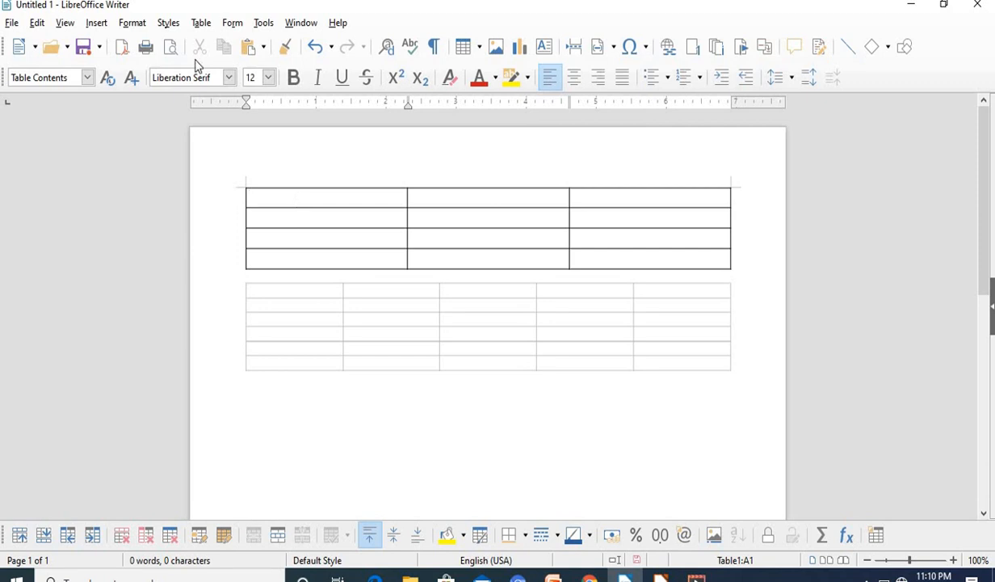
# Step: Delete the entire first table, the three-column one with black borders
pyautogui.click(199, 26)
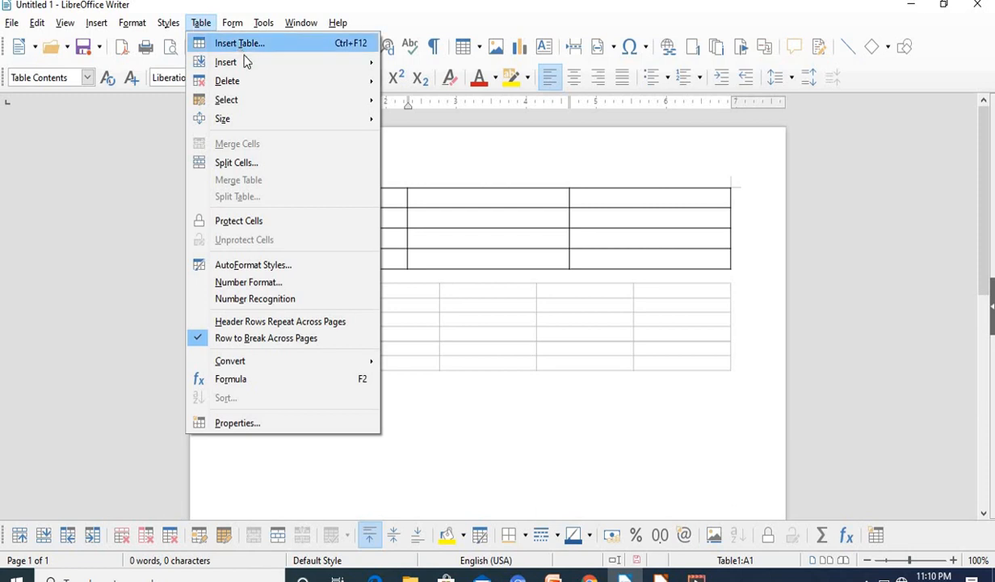
pyautogui.moveTo(247, 82)
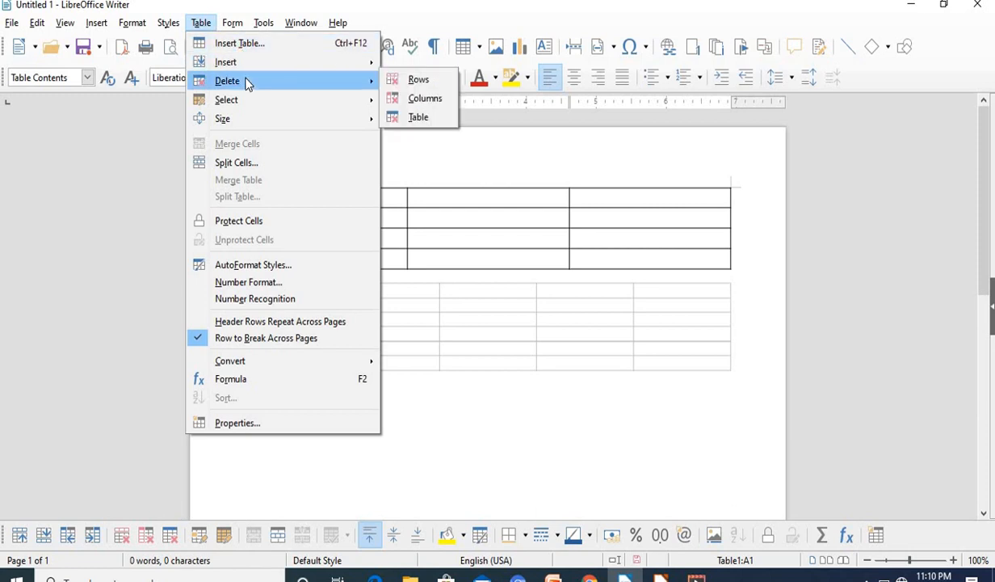
pyautogui.click(416, 119)
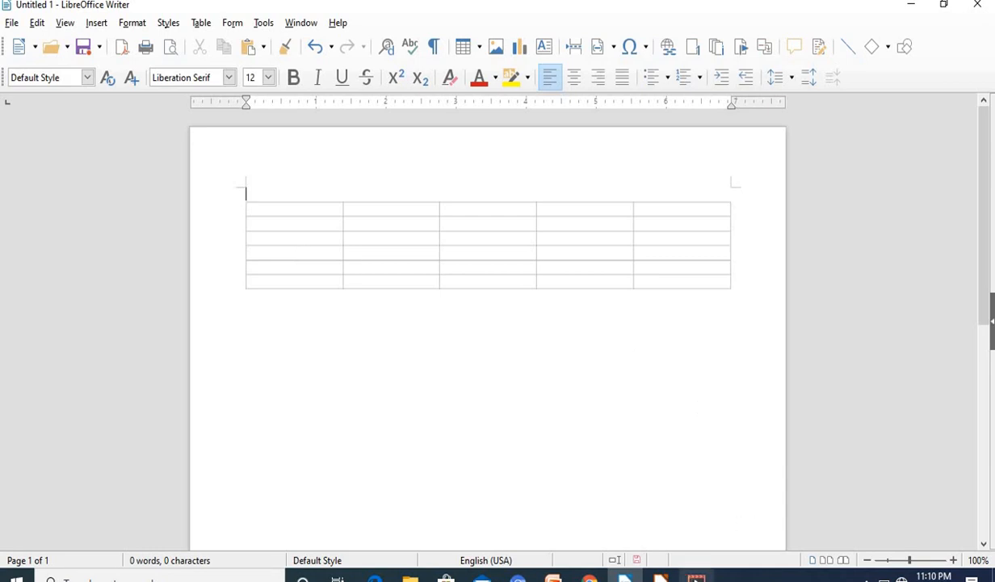
# Step: View slide 7 on copying a table in the Impress presentation and return to the Writer document
pyautogui.click(660, 577)
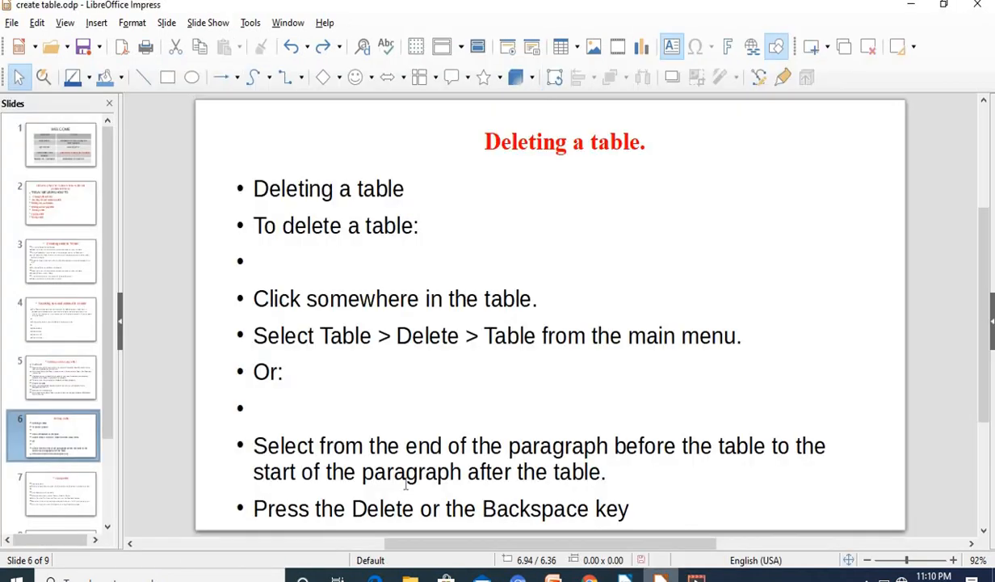
pyautogui.click(78, 501)
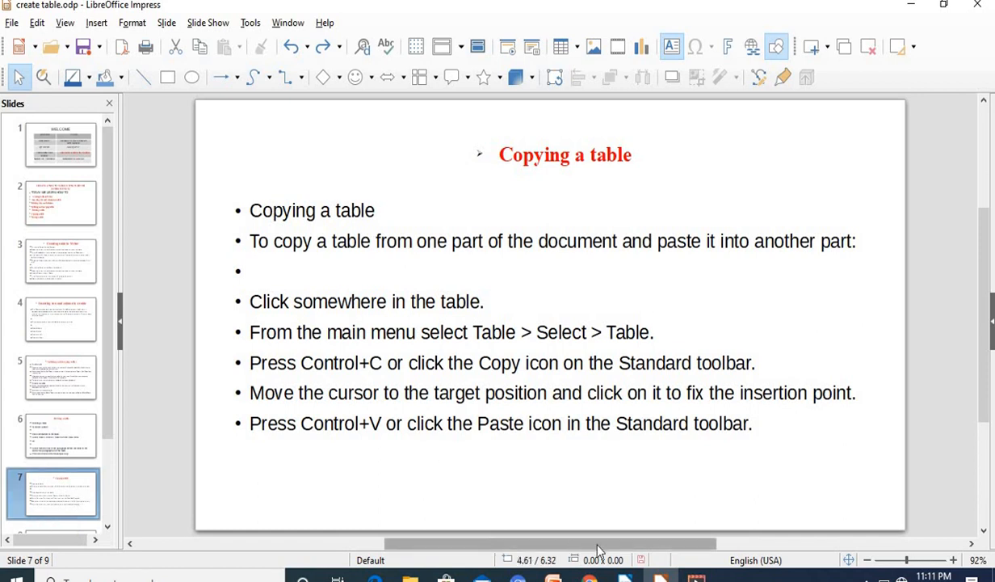
pyautogui.click(625, 577)
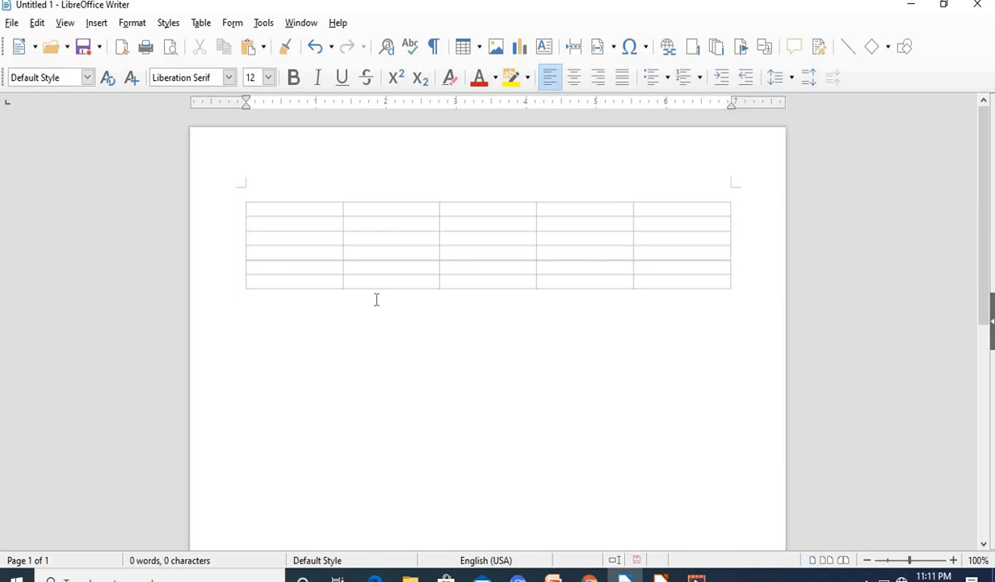
# Step: Copy the entire four-row table at the start of the page and paste it a few blank paragraphs below the existing tables
pyautogui.click(279, 210)
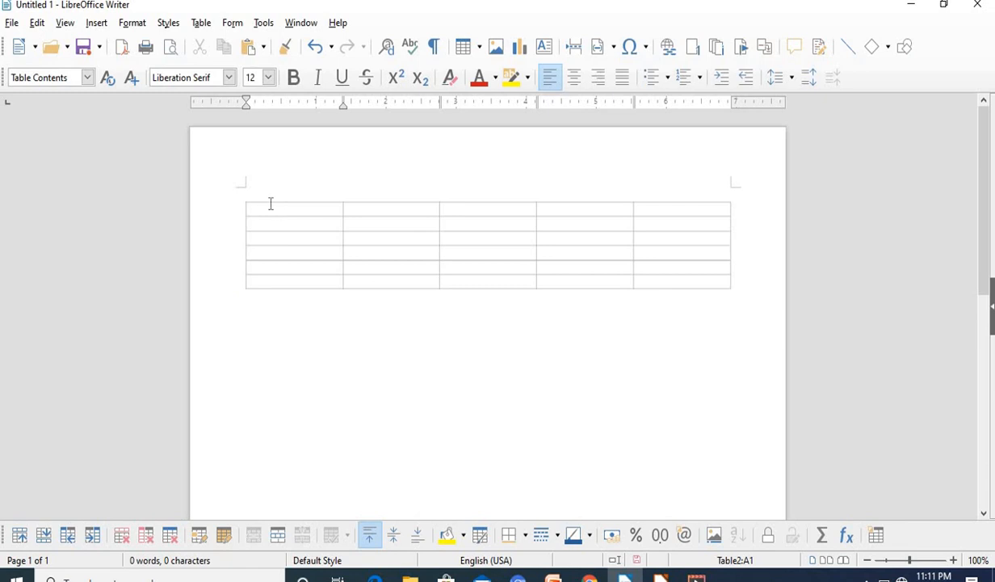
pyautogui.click(201, 24)
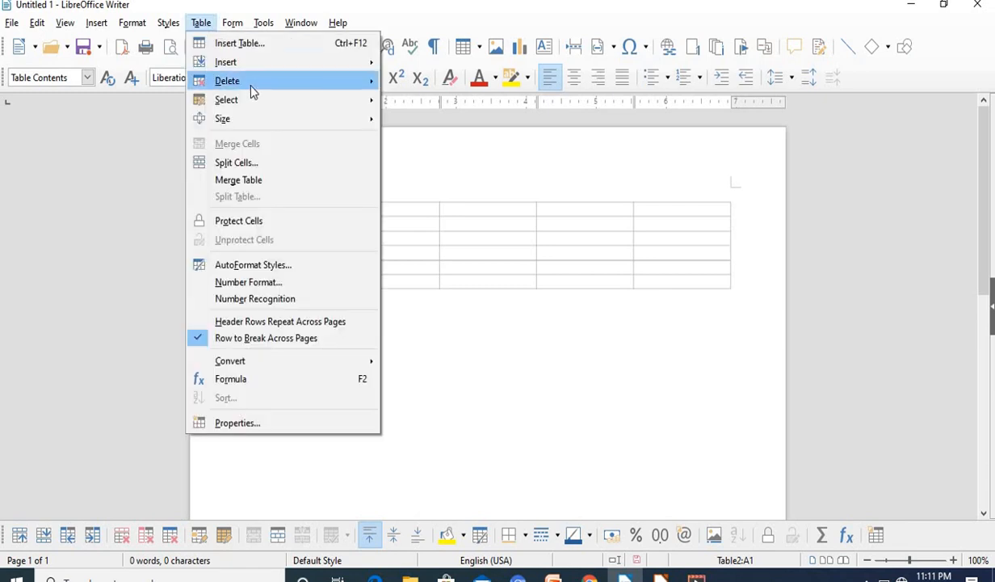
pyautogui.moveTo(250, 99)
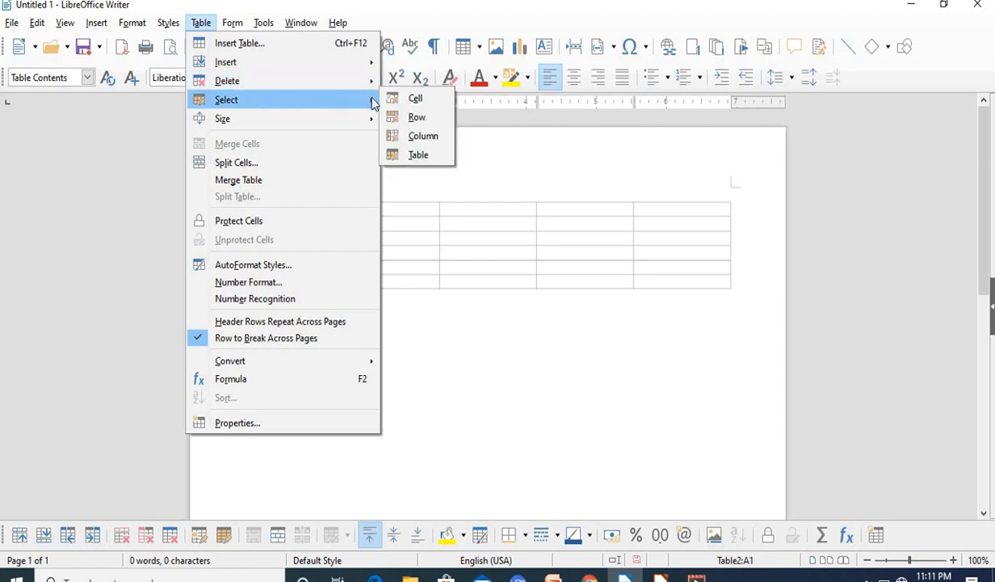
pyautogui.click(422, 155)
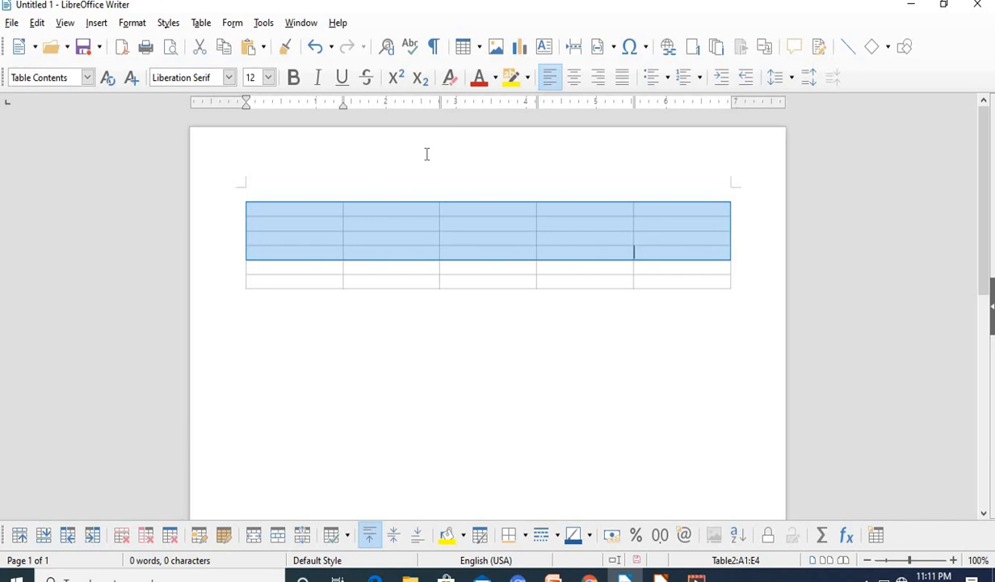
pyautogui.click(425, 231)
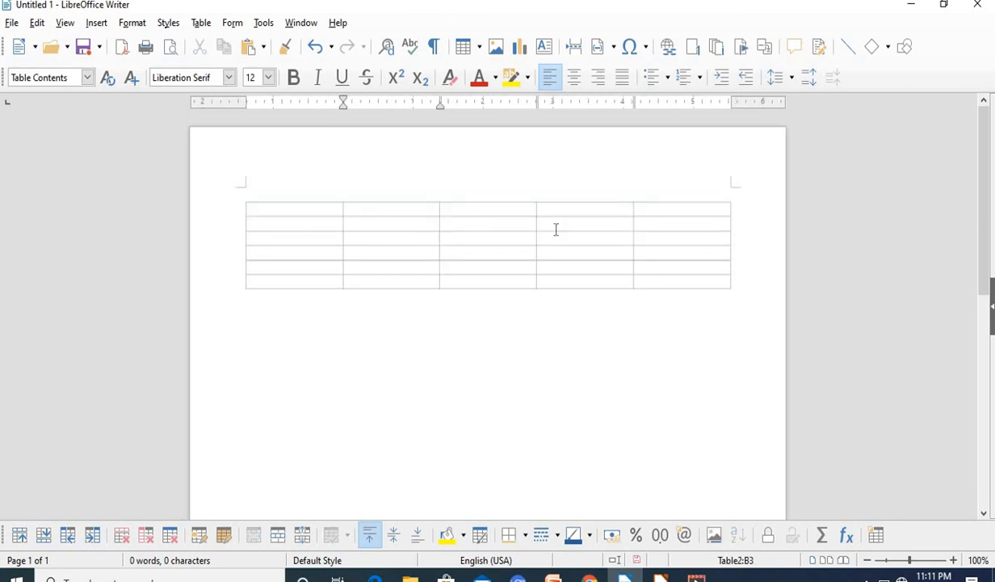
pyautogui.click(734, 289)
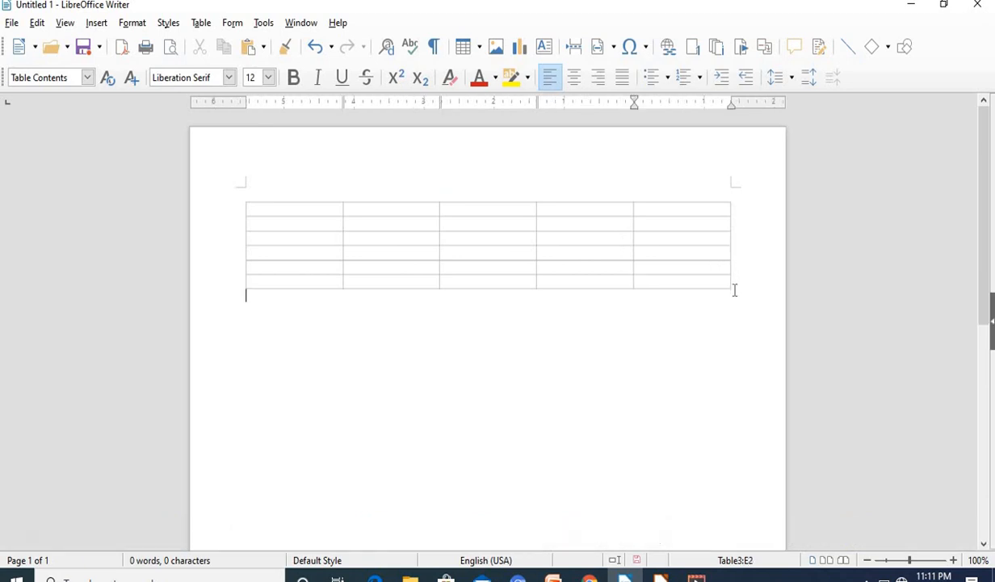
pyautogui.press('Return')
pyautogui.press('Return')
pyautogui.press('Return')
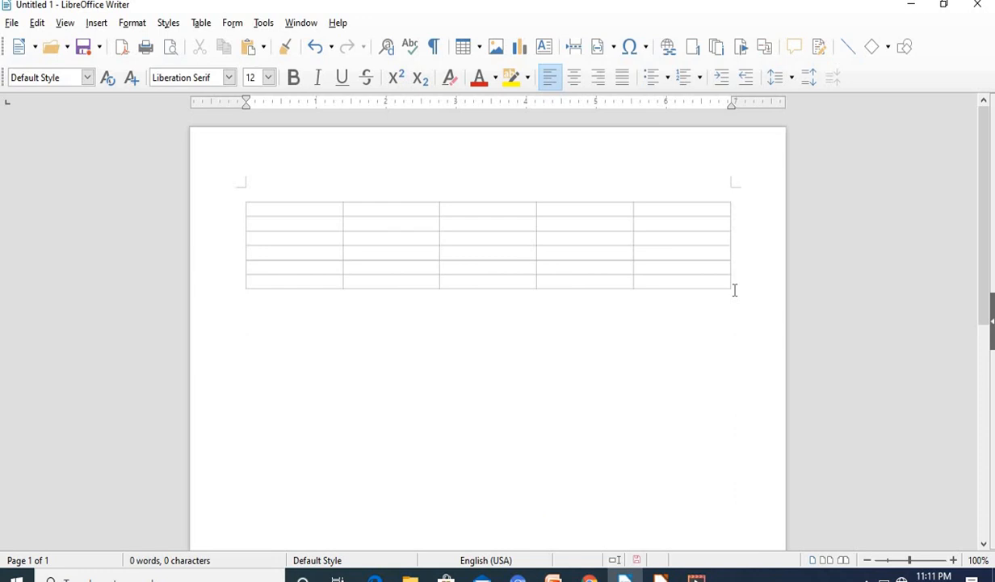
pyautogui.hotkey('ctrl', 'v')
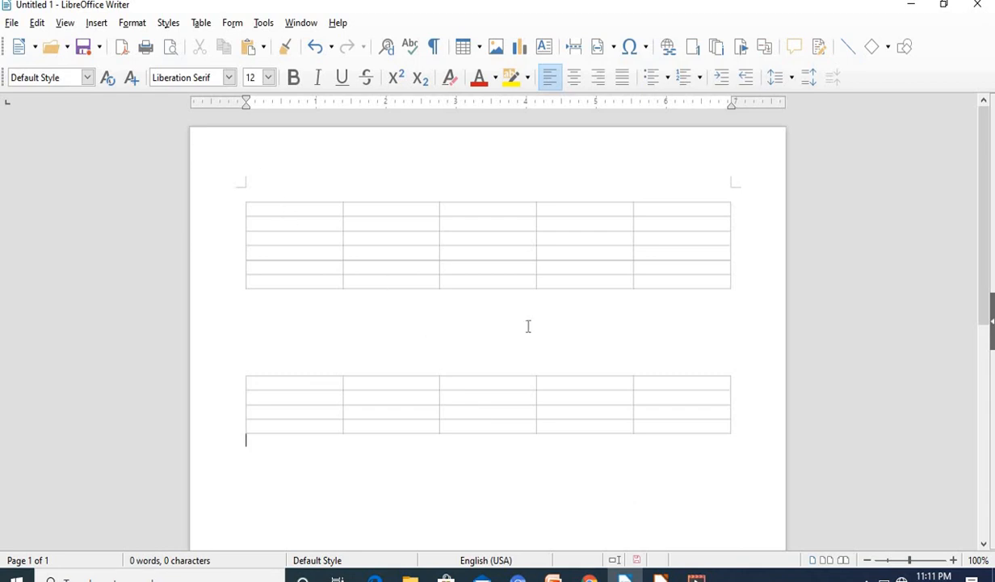
# Step: View slide 8 on moving a table in the Impress presentation and return to the Writer document
pyautogui.click(661, 575)
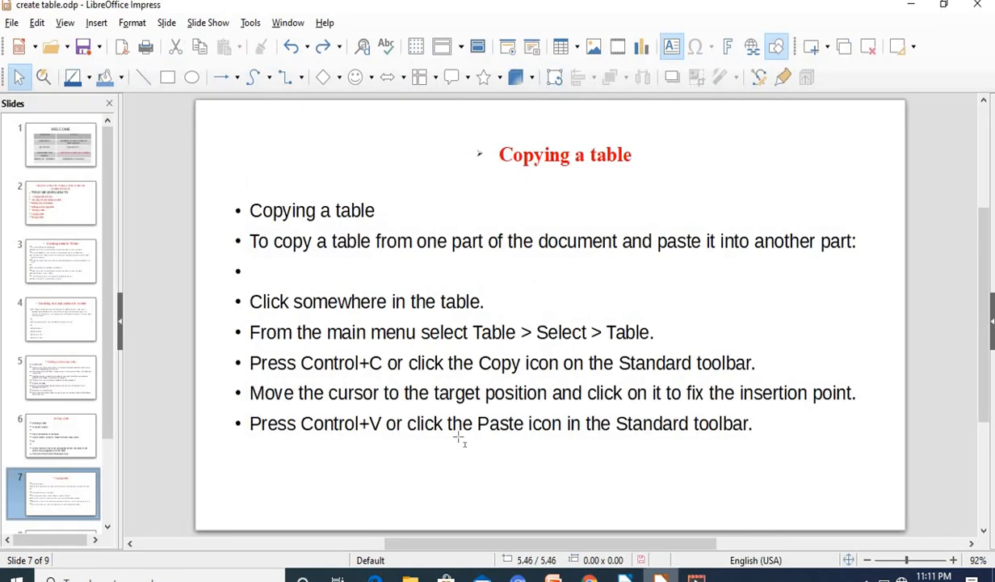
pyautogui.click(109, 530)
pyautogui.click(84, 523)
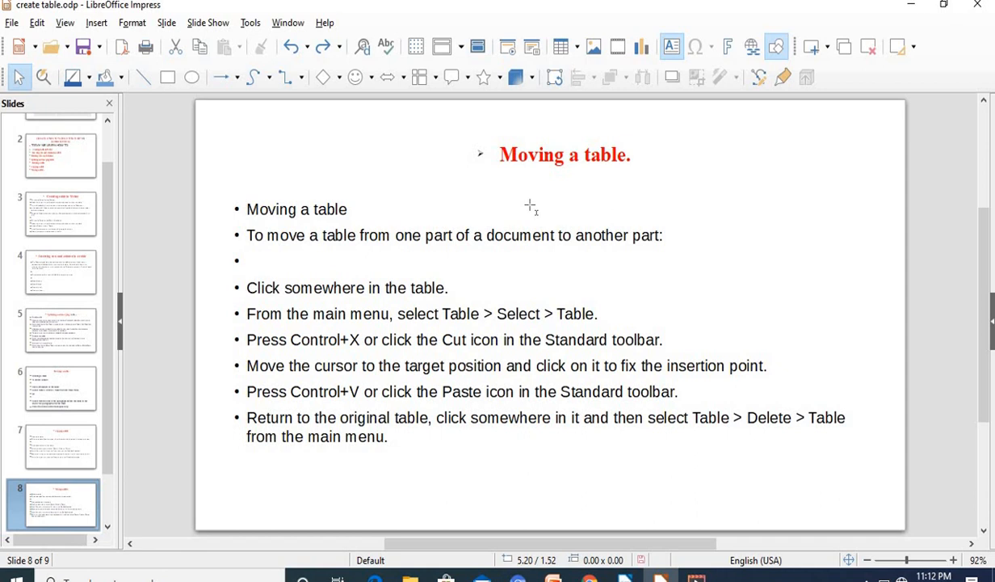
pyautogui.click(624, 579)
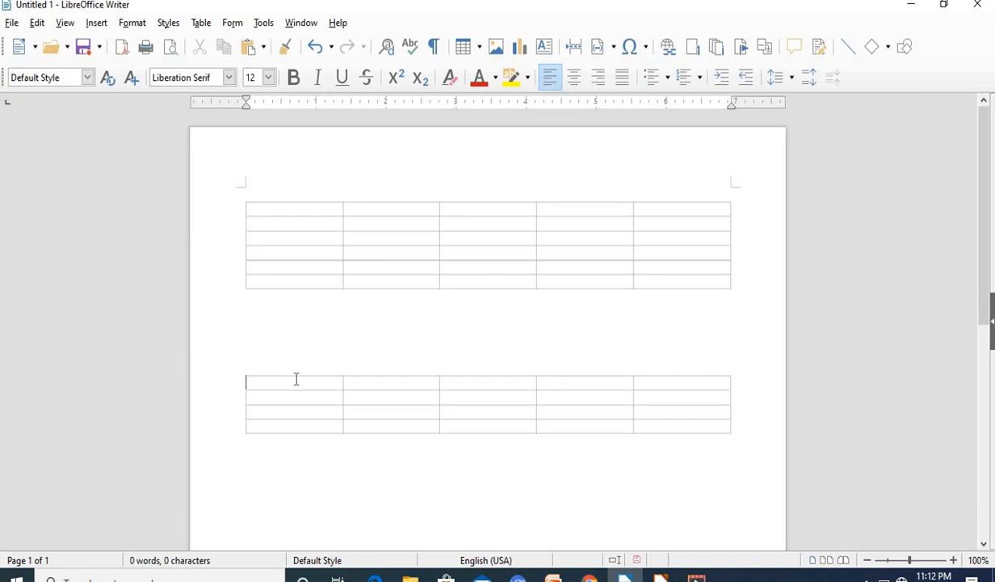
# Step: Move the lowest table further down the page by cutting it and pasting it after several additional blank paragraphs
pyautogui.click(296, 379)
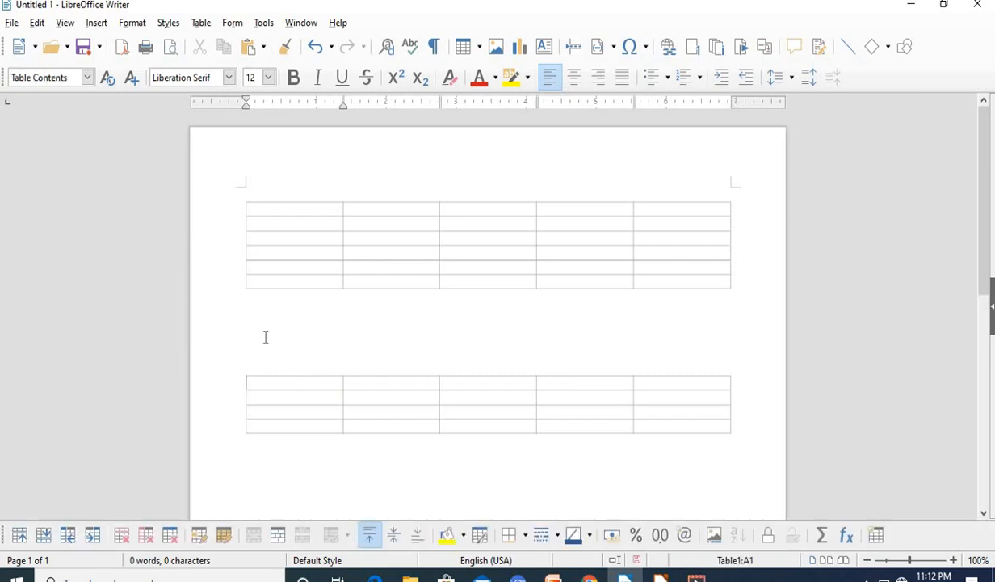
pyautogui.click(200, 22)
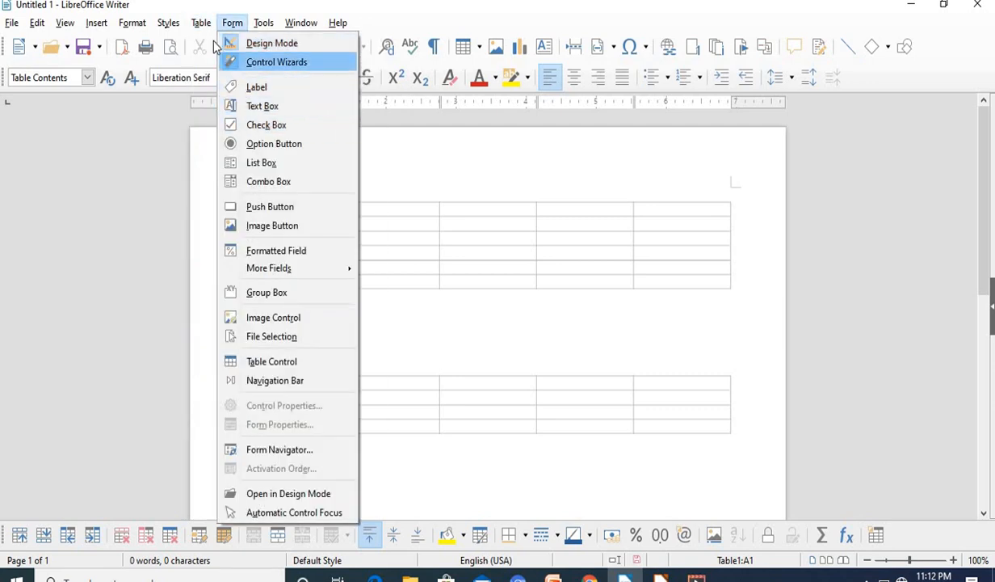
pyautogui.moveTo(232, 23)
pyautogui.moveTo(200, 22)
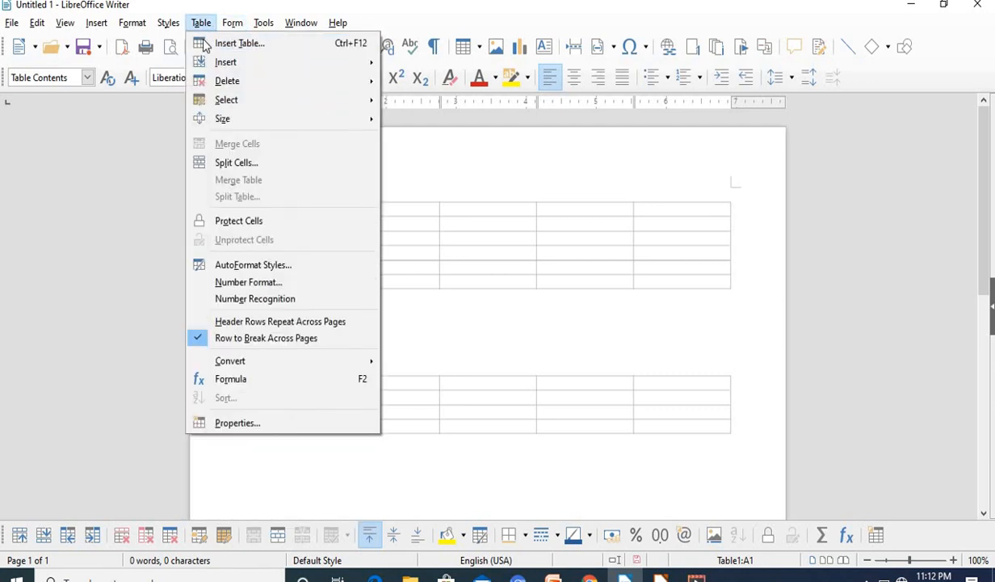
pyautogui.moveTo(225, 98)
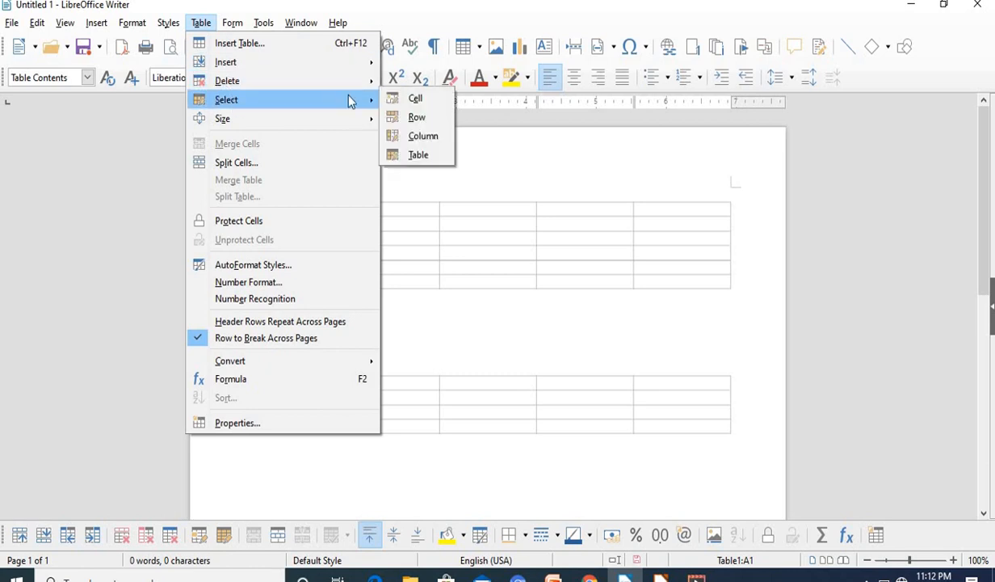
pyautogui.click(418, 155)
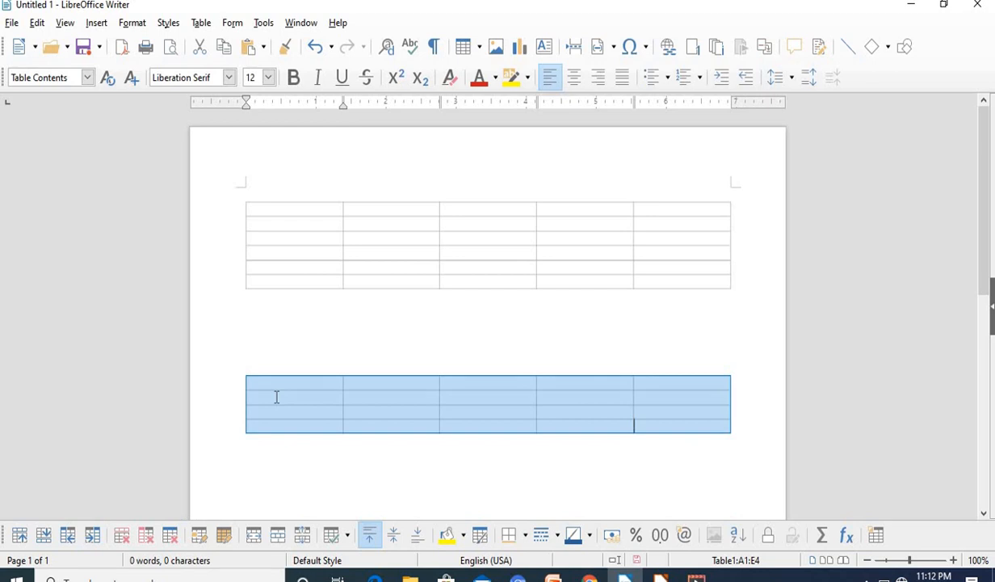
pyautogui.press('Delete')
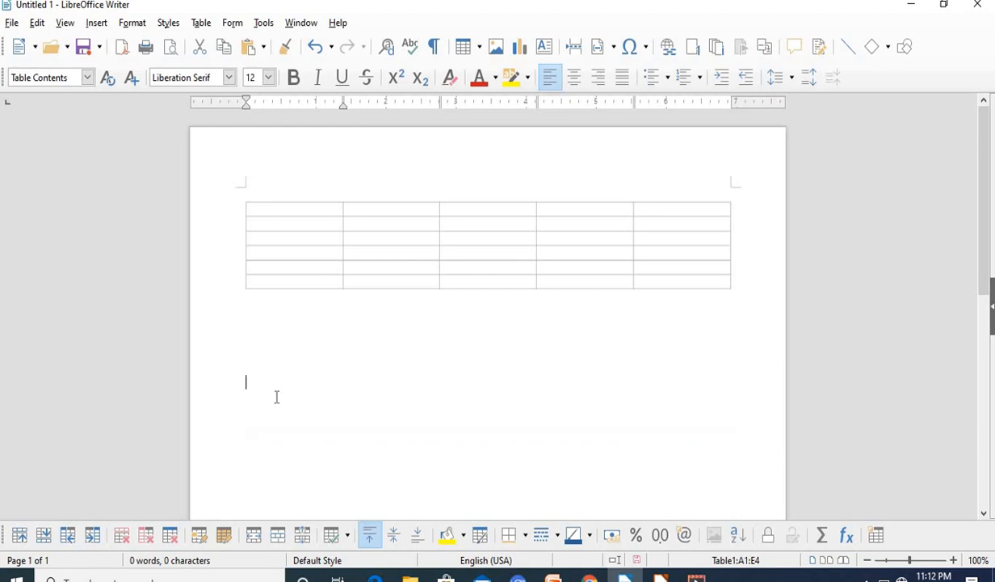
pyautogui.press('Return')
pyautogui.press('Return')
pyautogui.press('Return')
pyautogui.press('Return')
pyautogui.press('Return')
pyautogui.press('Return')
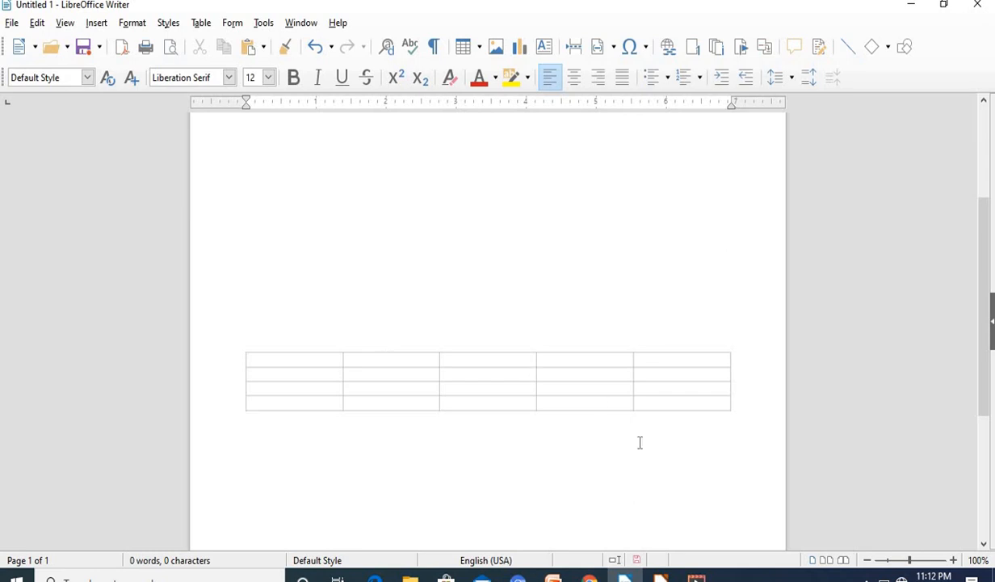
# Step: Switch to the Impress presentation and review slides 2 to 7, from the topic overview through copying a table
pyautogui.click(660, 575)
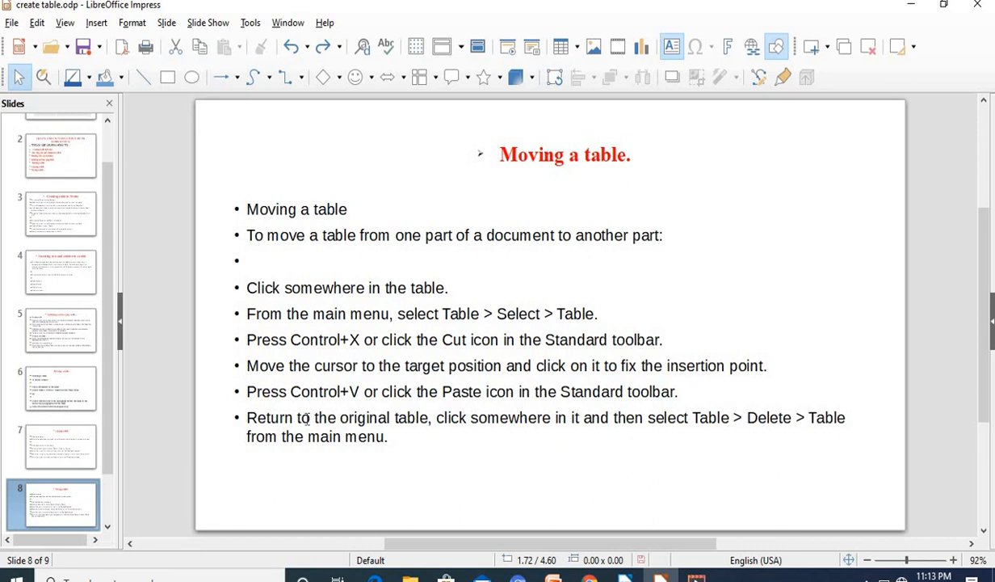
pyautogui.scroll(3, 103, 133)
pyautogui.click(78, 201)
pyautogui.click(78, 248)
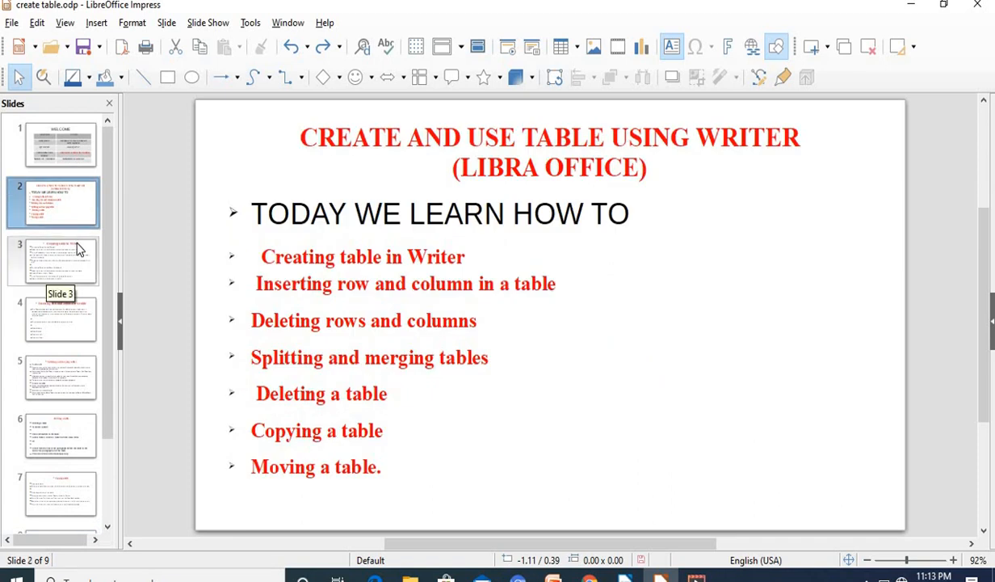
pyautogui.click(70, 321)
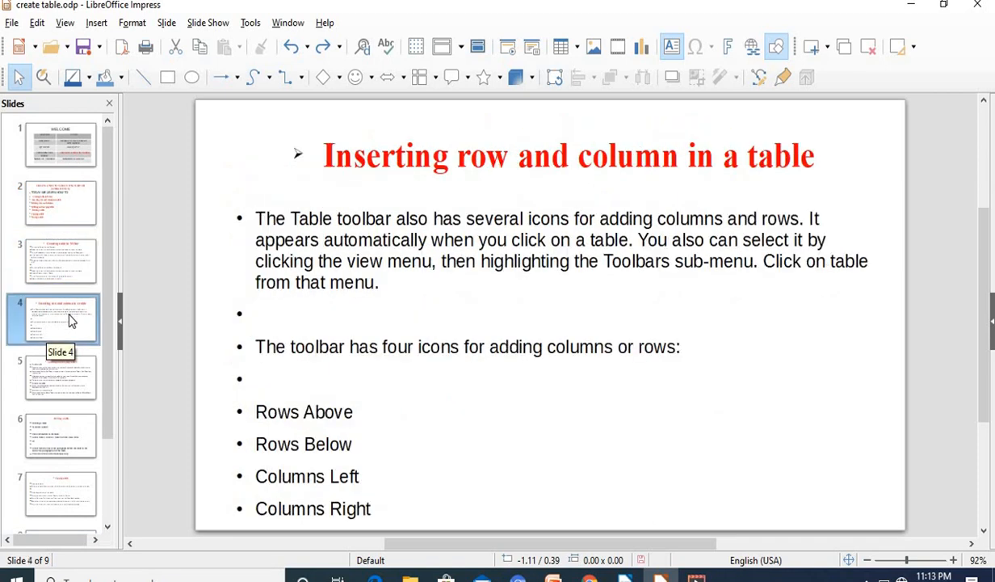
pyautogui.click(61, 381)
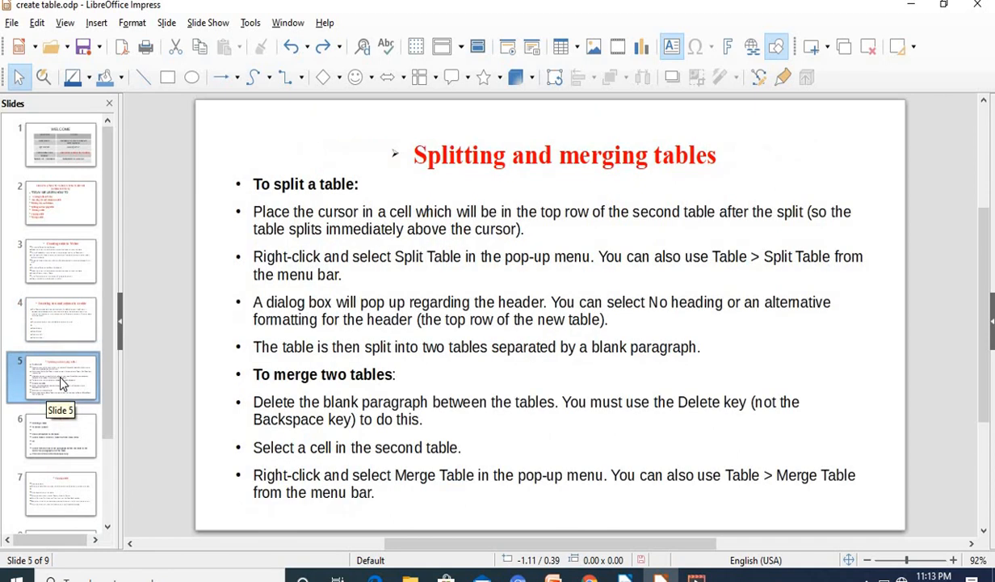
pyautogui.click(73, 428)
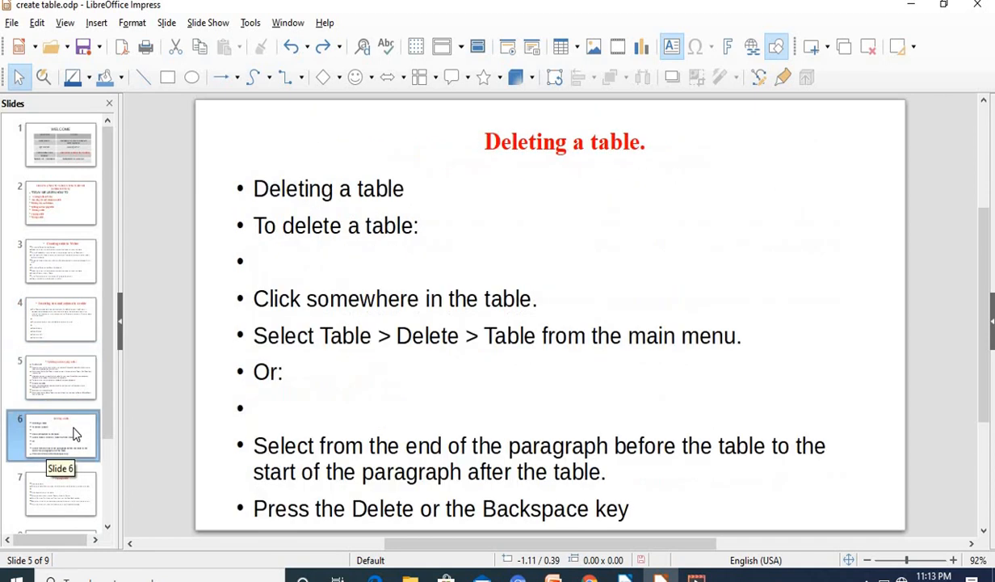
pyautogui.scroll(-1, 103, 506)
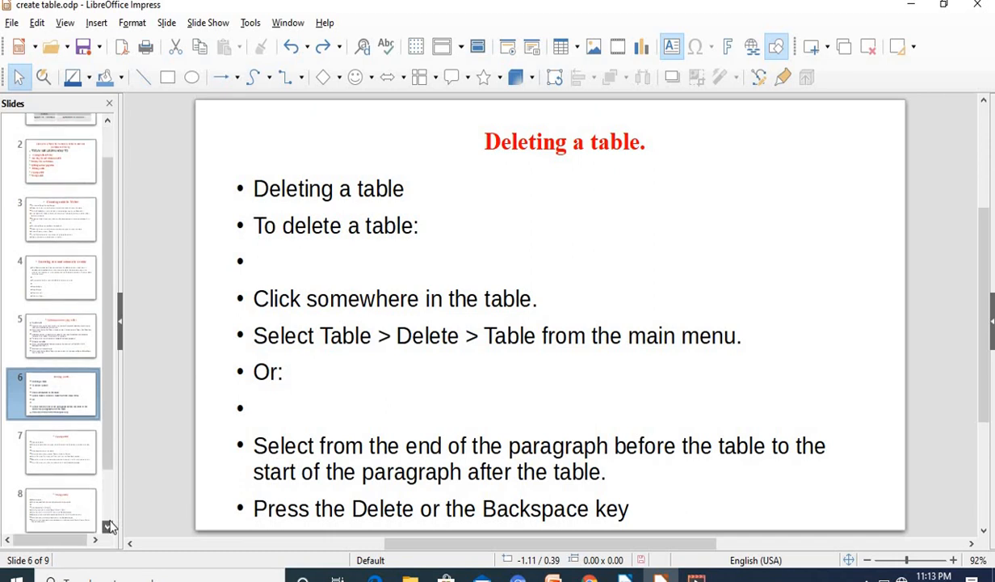
pyautogui.click(81, 475)
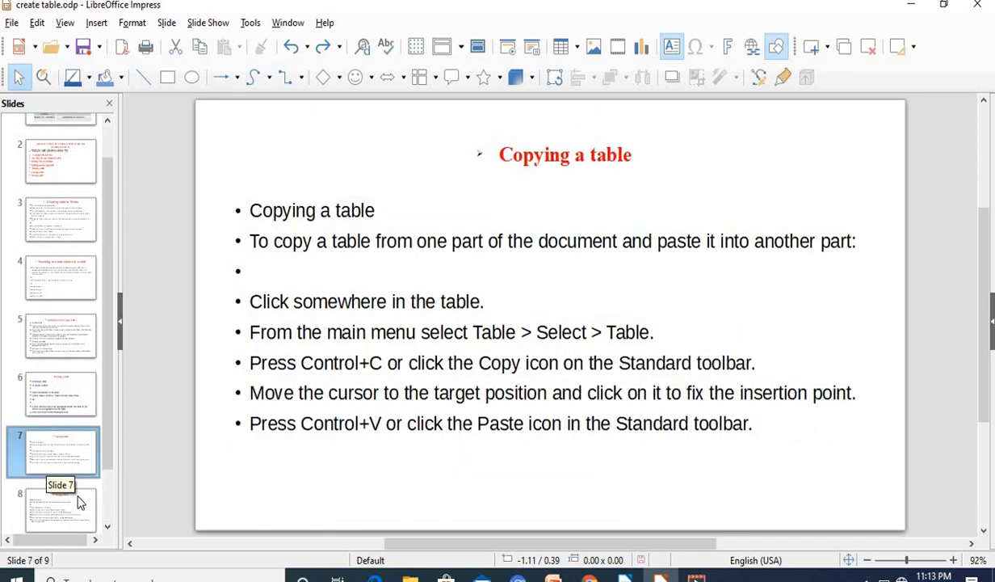